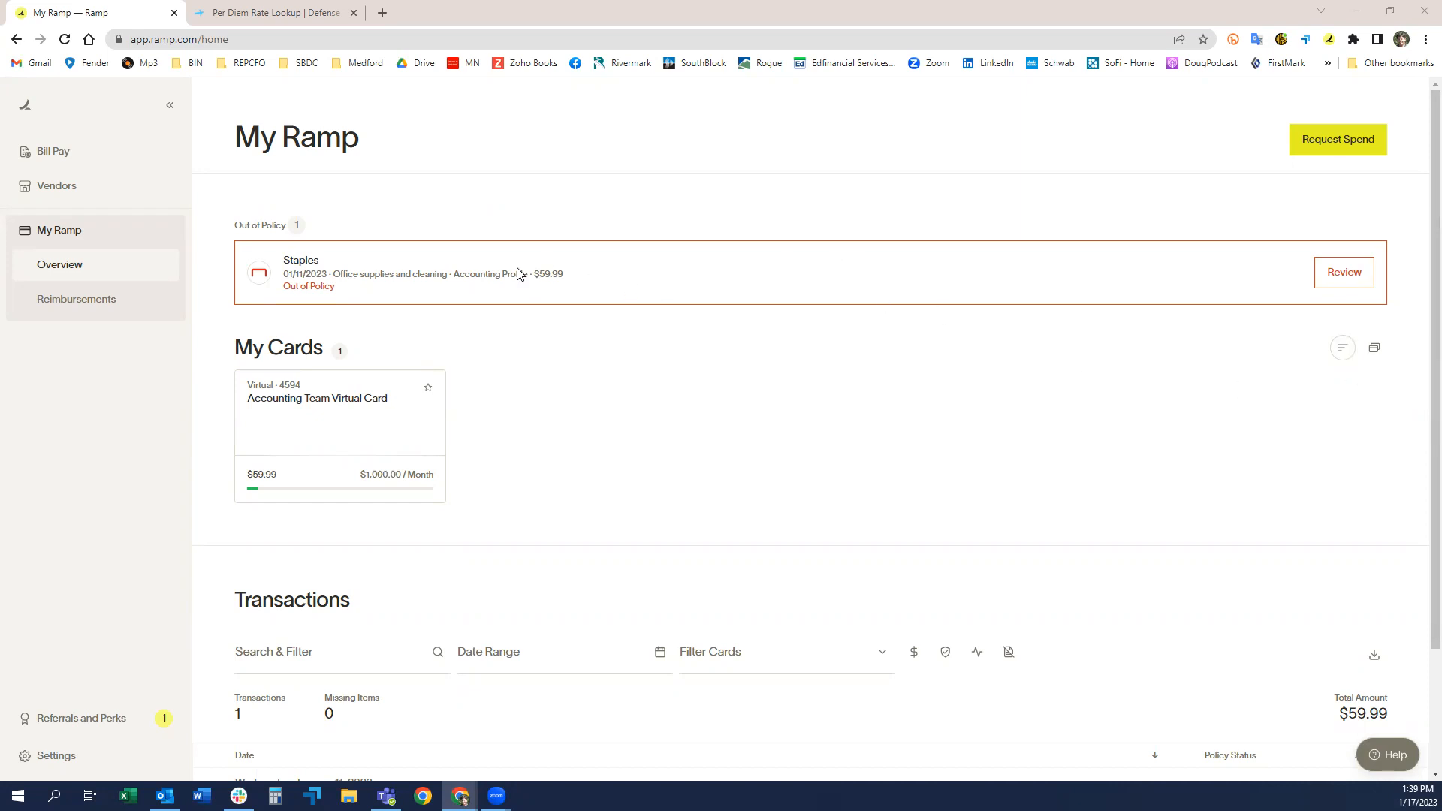
Step: On the Defense Travel per diem lookup page, retrieve the foreign and non-foreign OCONUS rates for Alaska, publication date JAN 23, including DoD installations
click(284, 15)
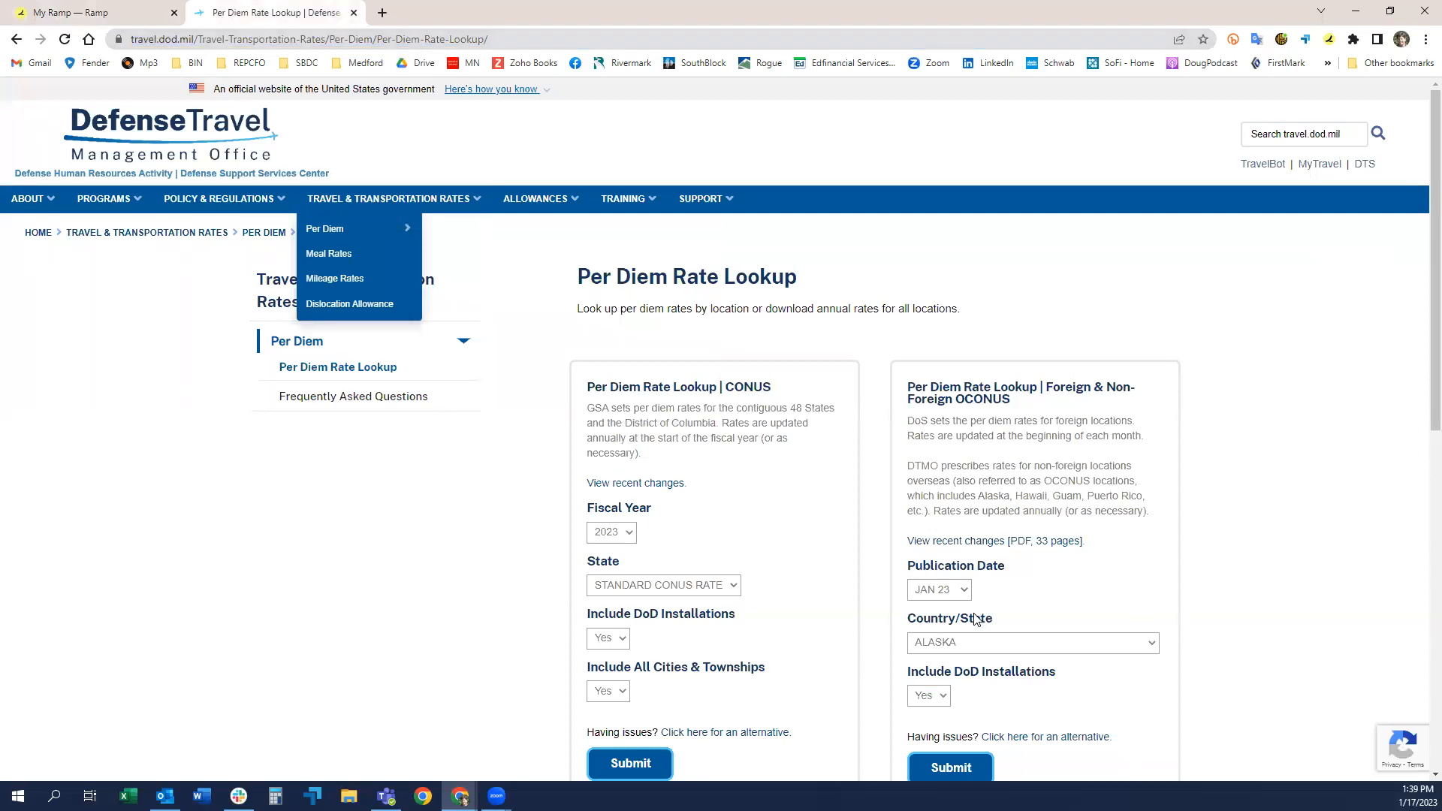
scroll(1018, 466, down, 2)
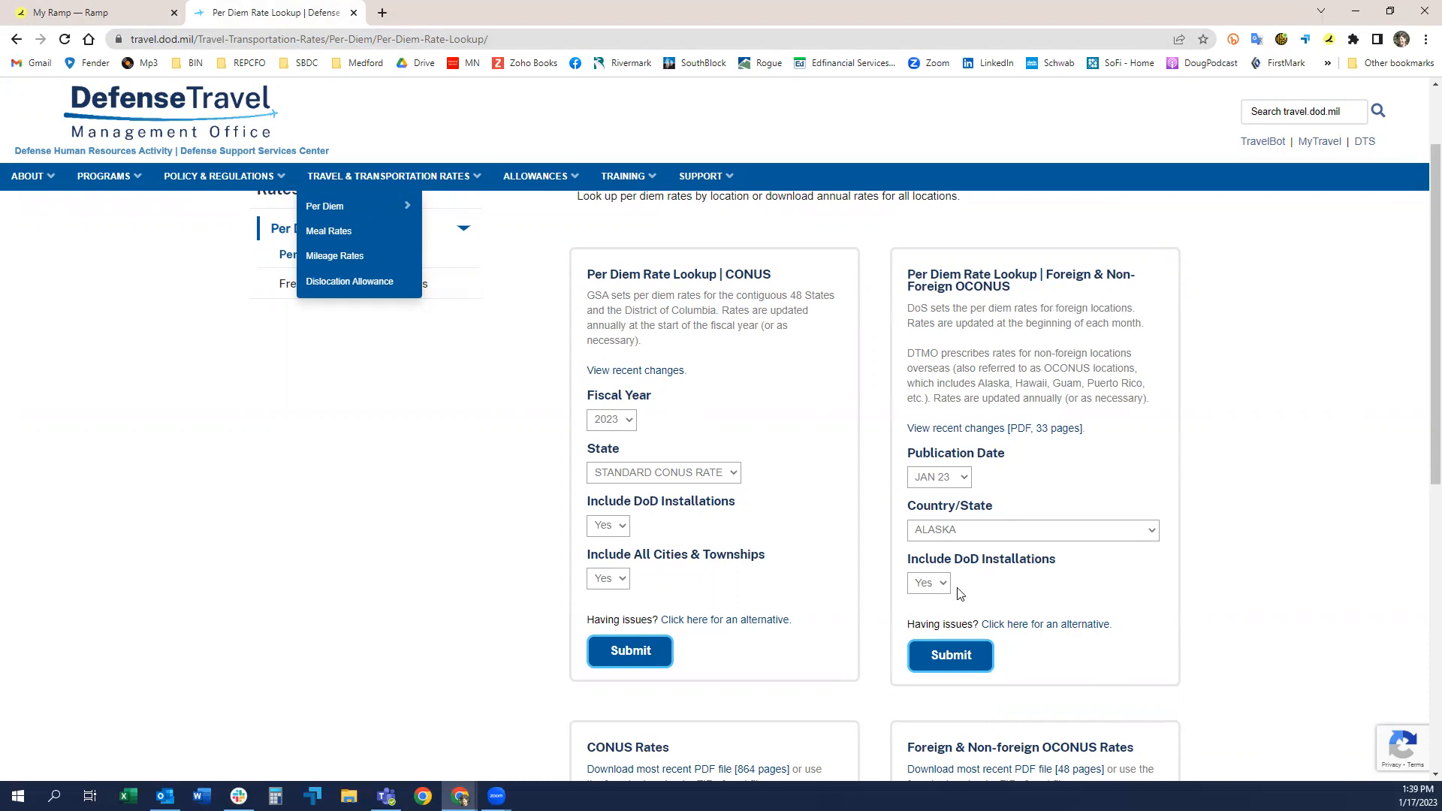
click(657, 473)
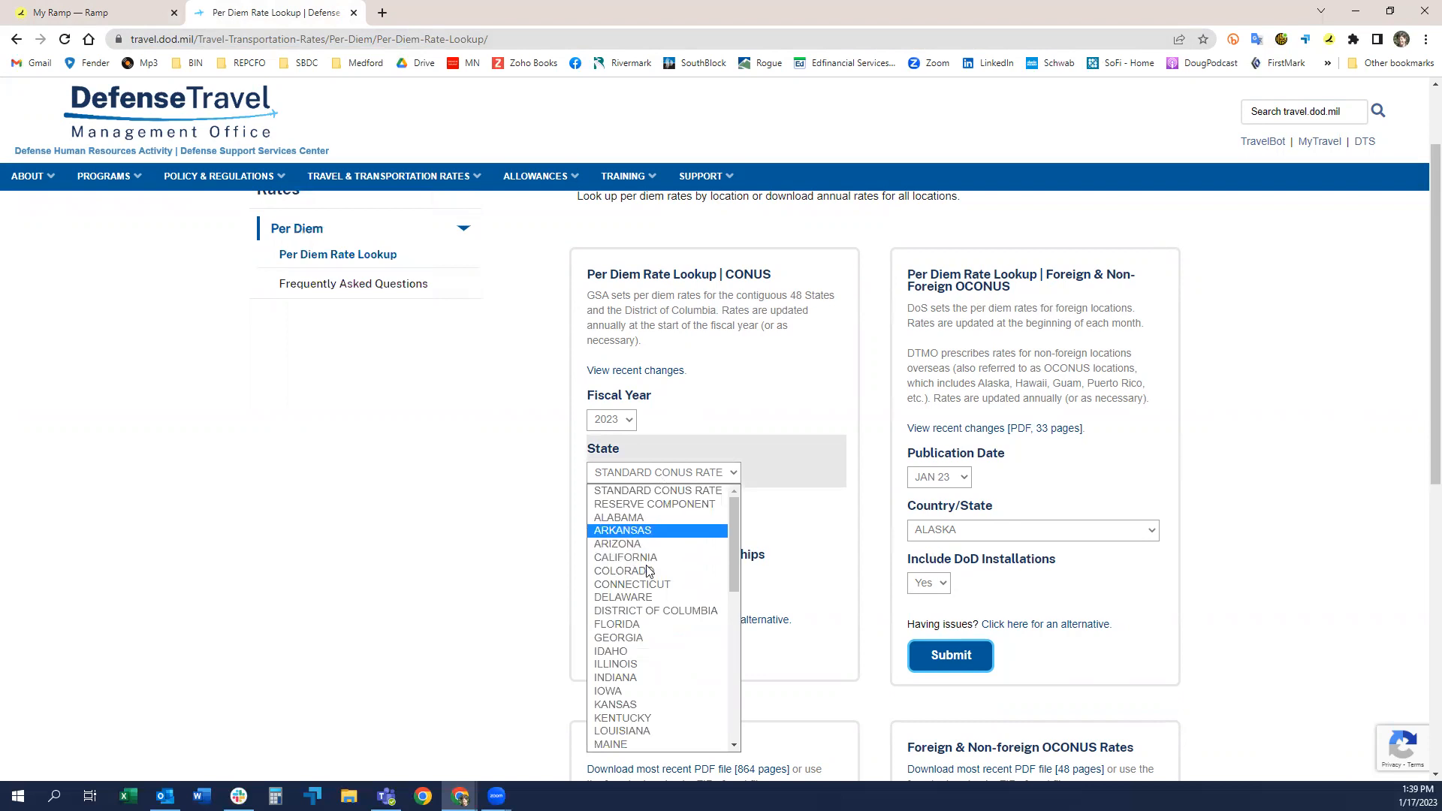
click(1041, 496)
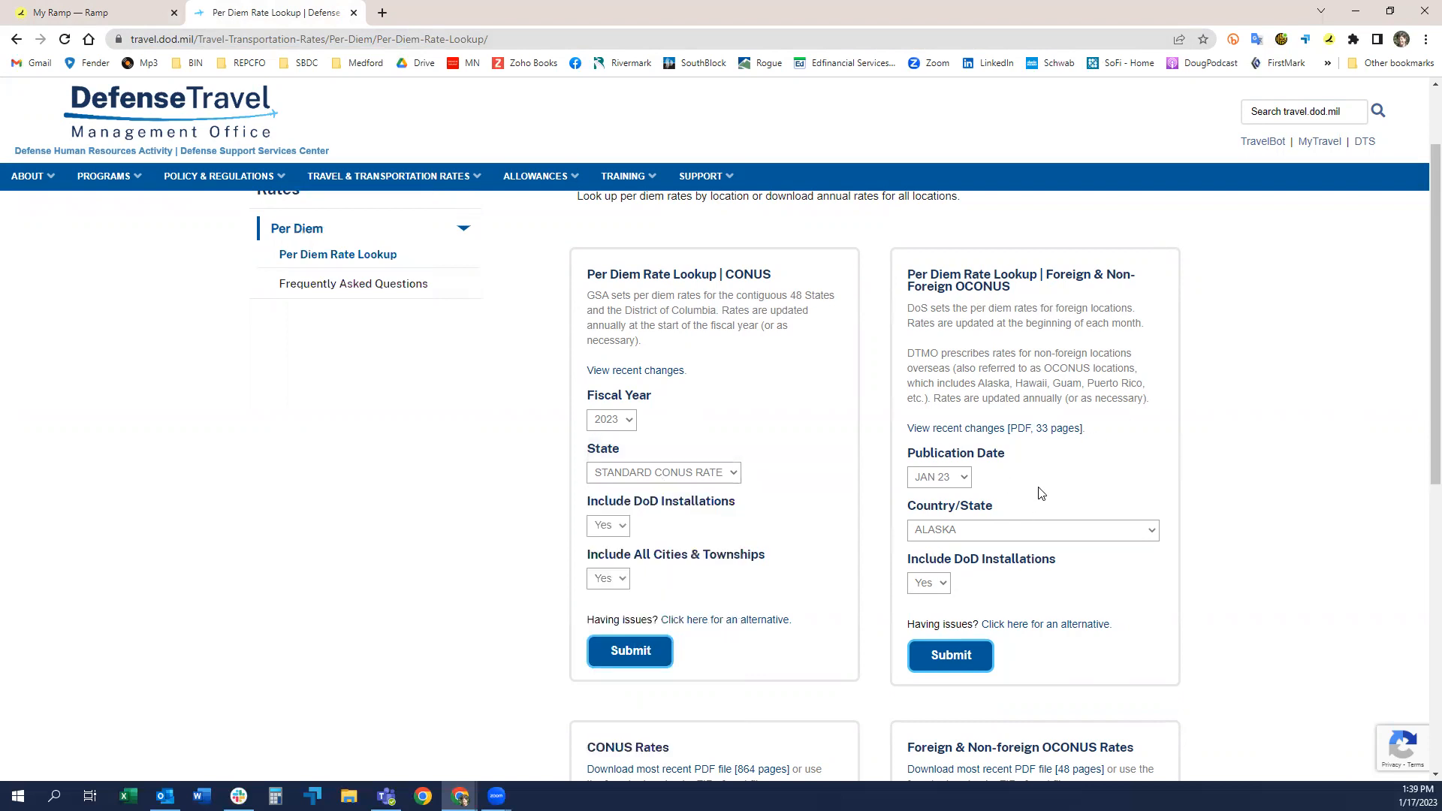
click(935, 666)
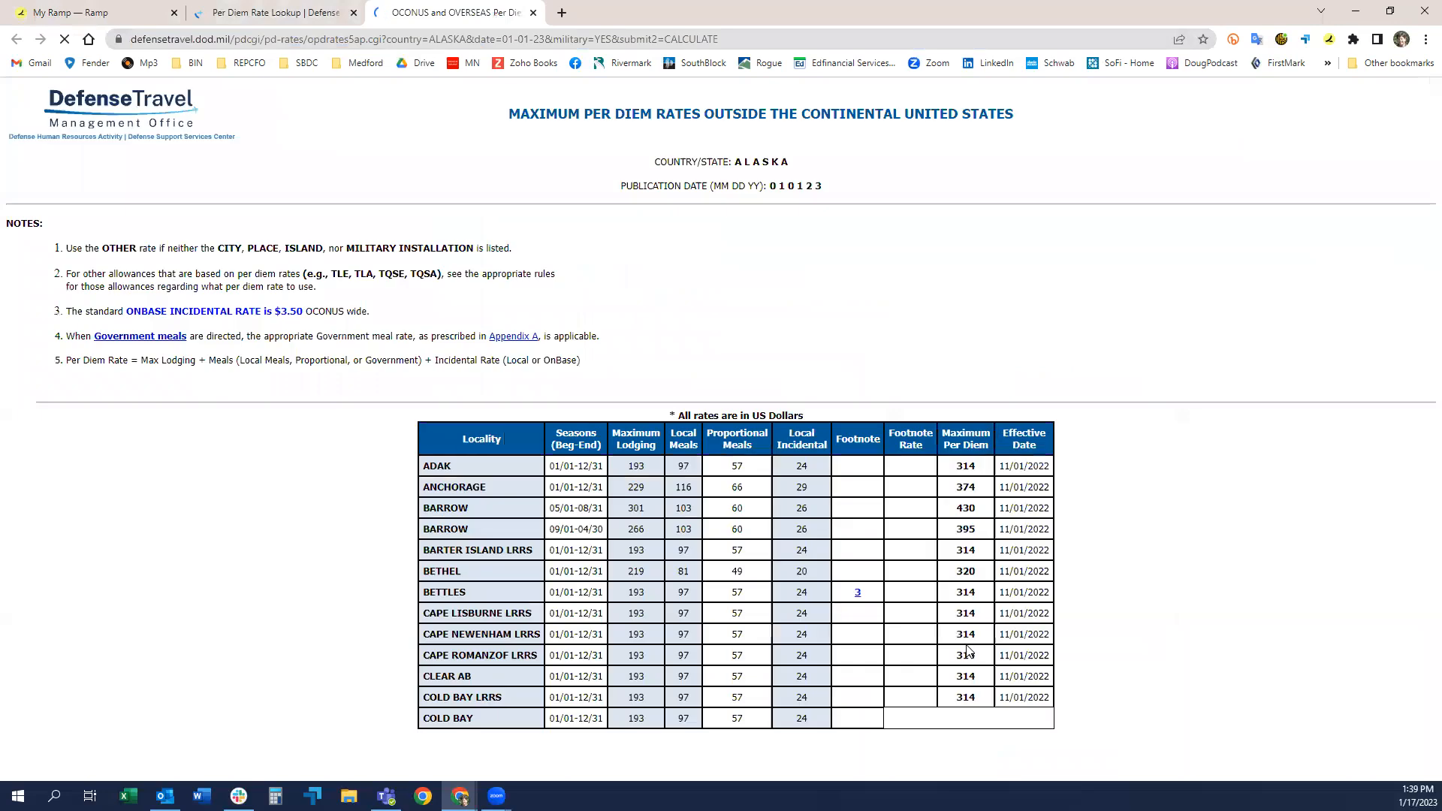
Step: Examine the Alaska per diem table for the local meals, proportional meals and local incidental rates of each locality
scroll(813, 478, down, 2)
scroll(813, 478, down, 7)
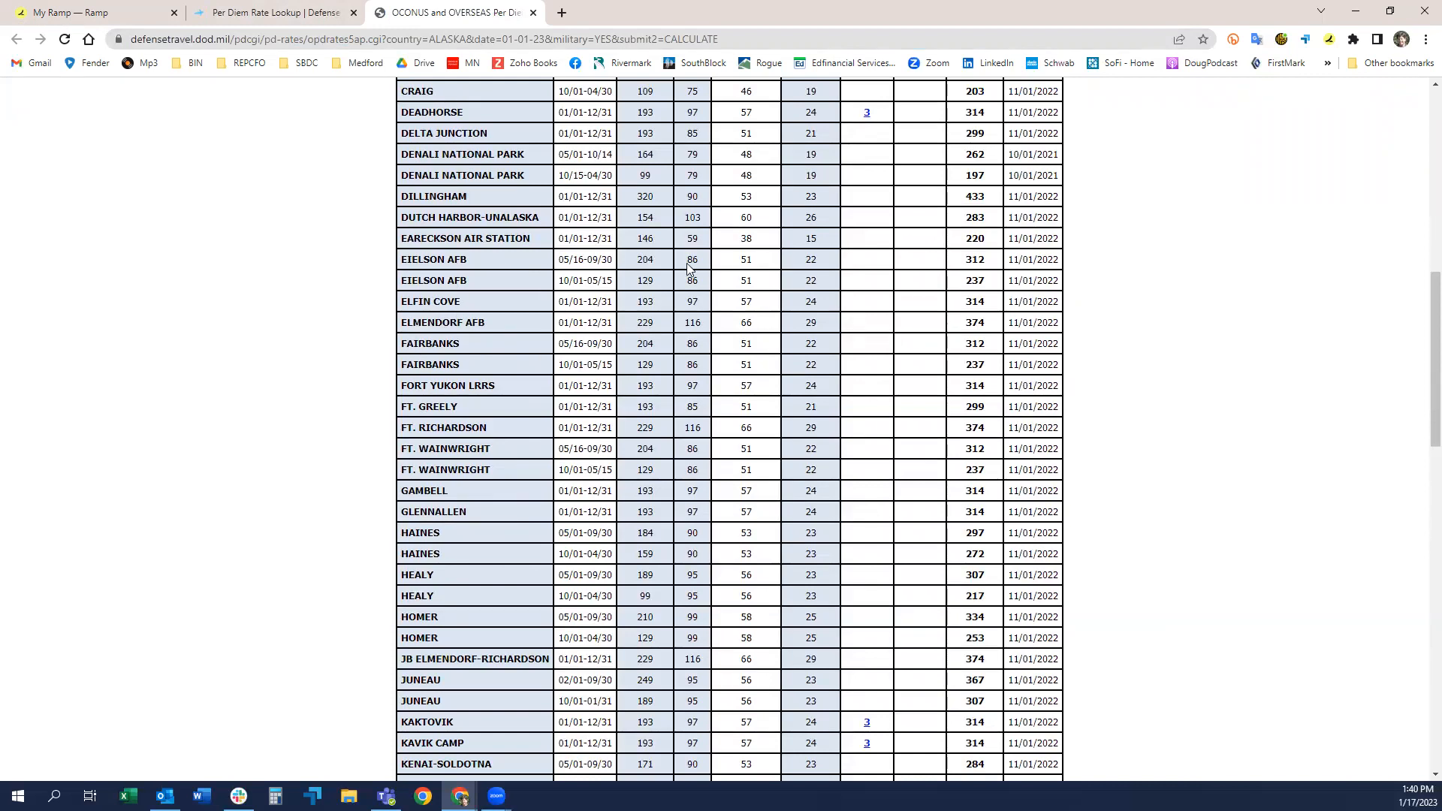
scroll(688, 268, up, 9)
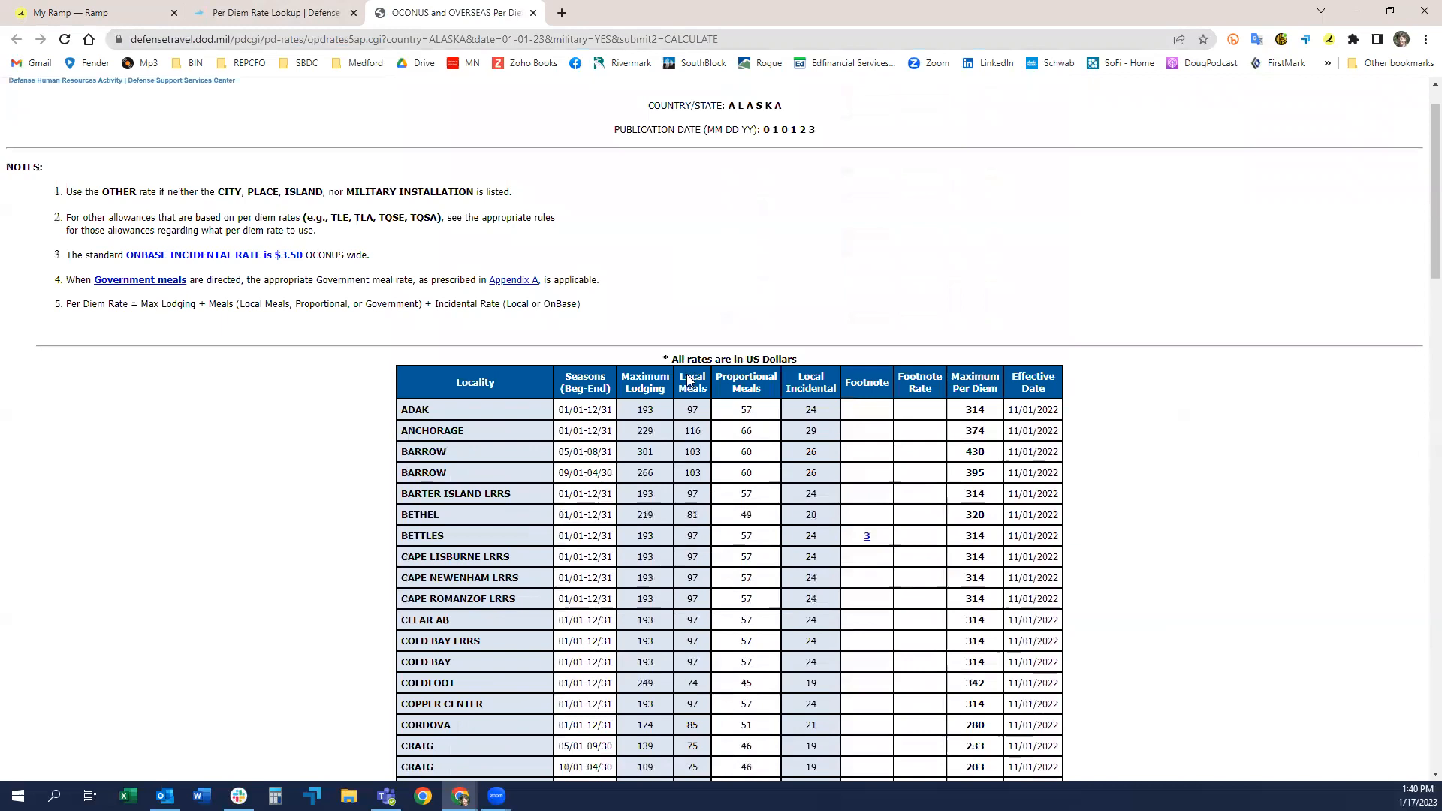
scroll(687, 379, down, 7)
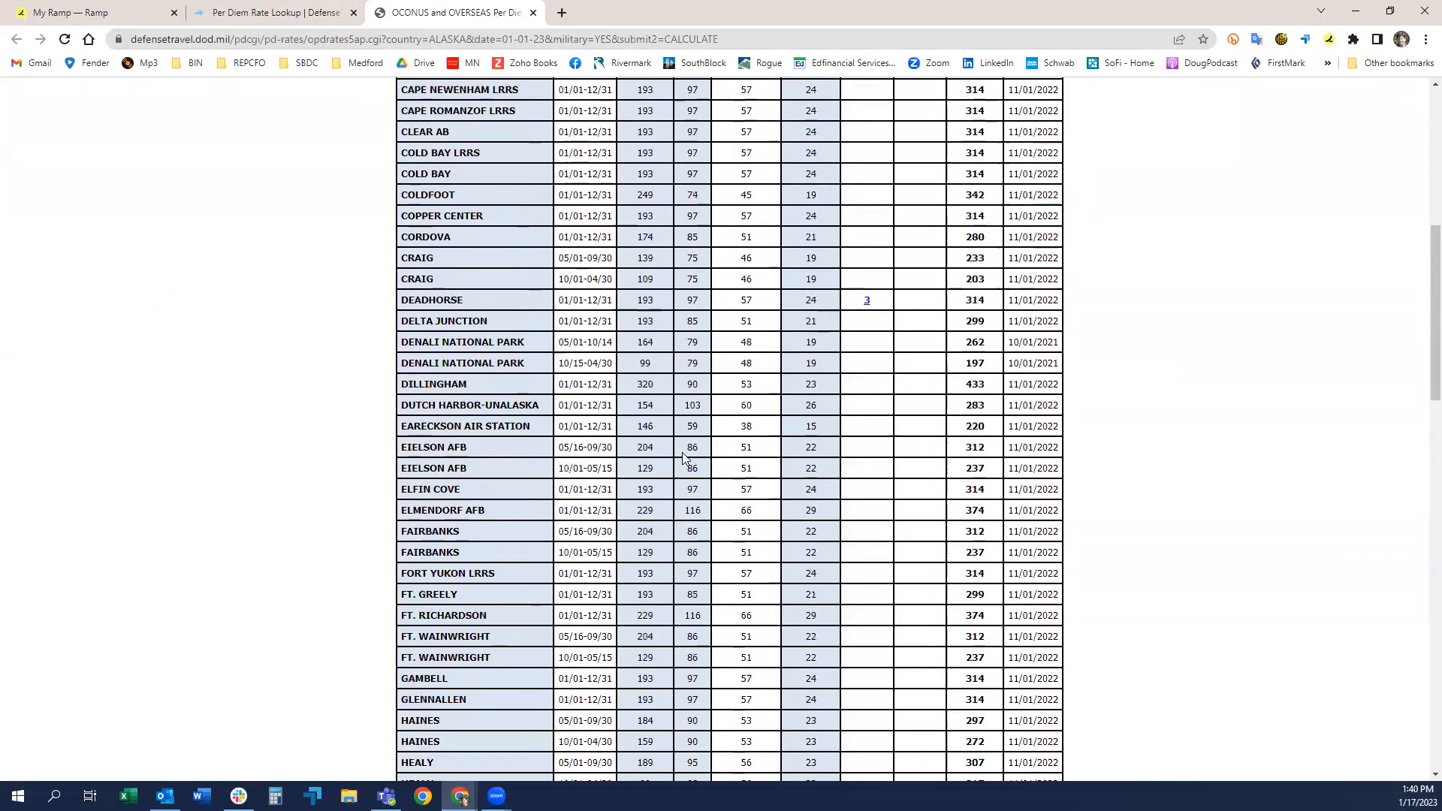
scroll(753, 453, up, 1)
scroll(753, 453, up, 5)
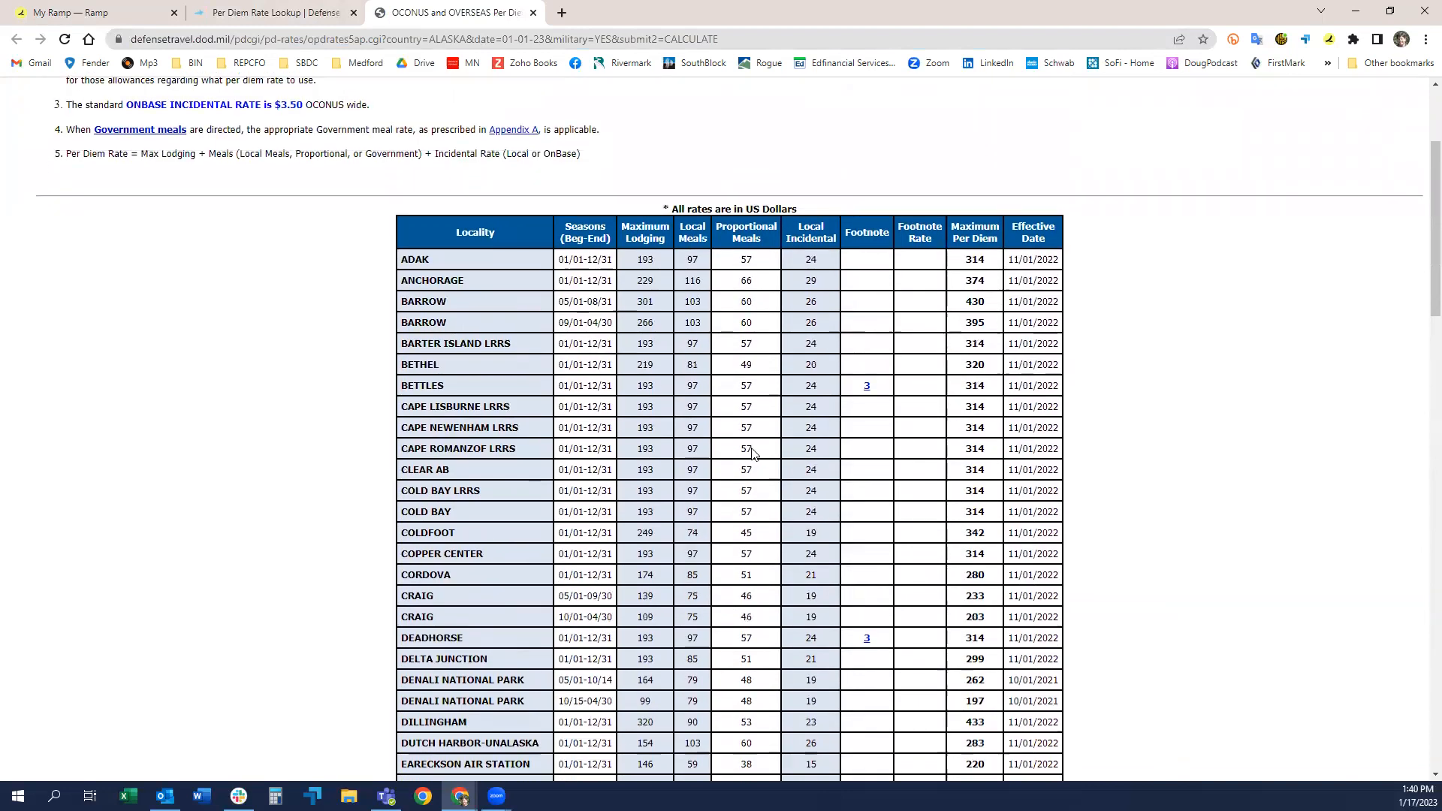
scroll(754, 453, down, 4)
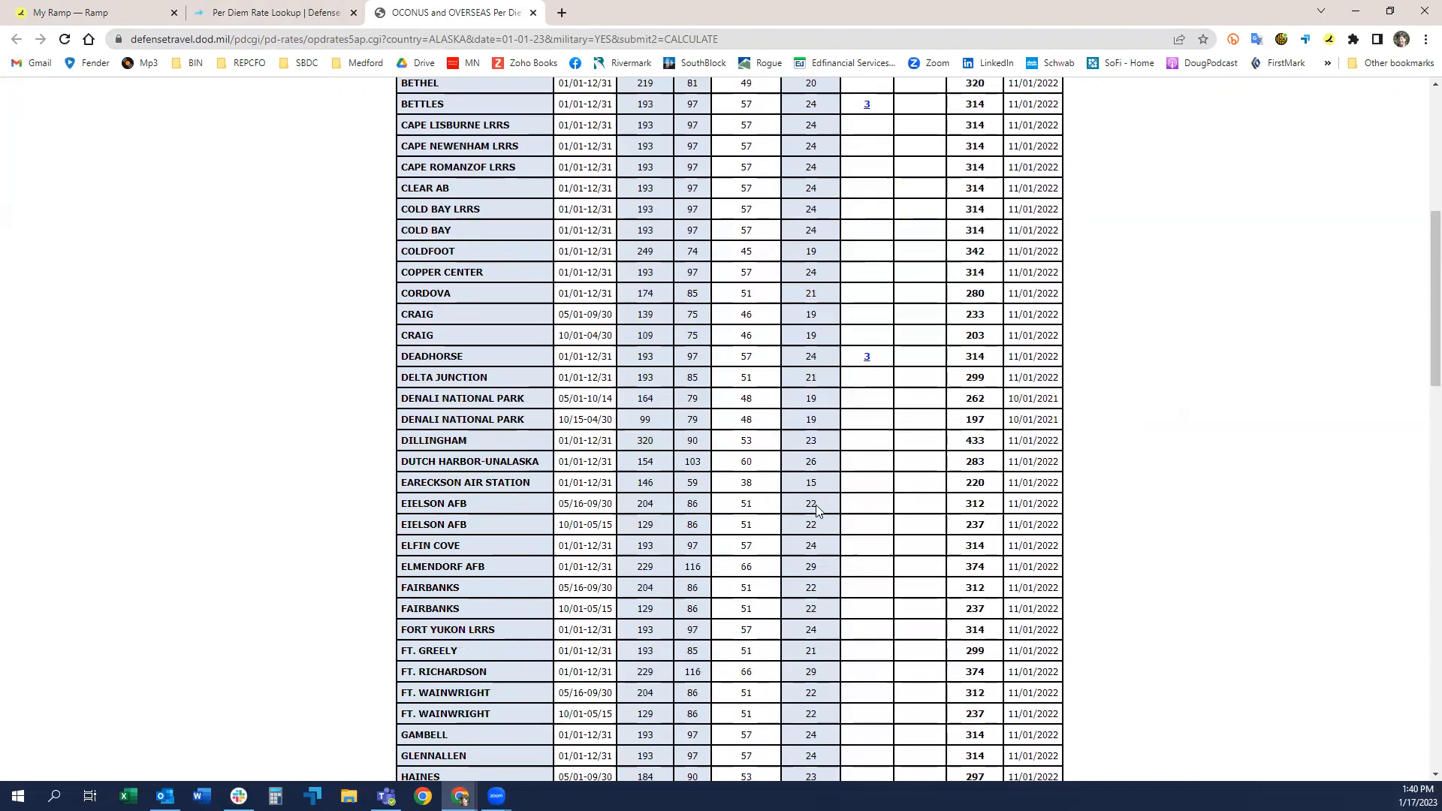
scroll(816, 504, up, 3)
scroll(818, 511, down, 4)
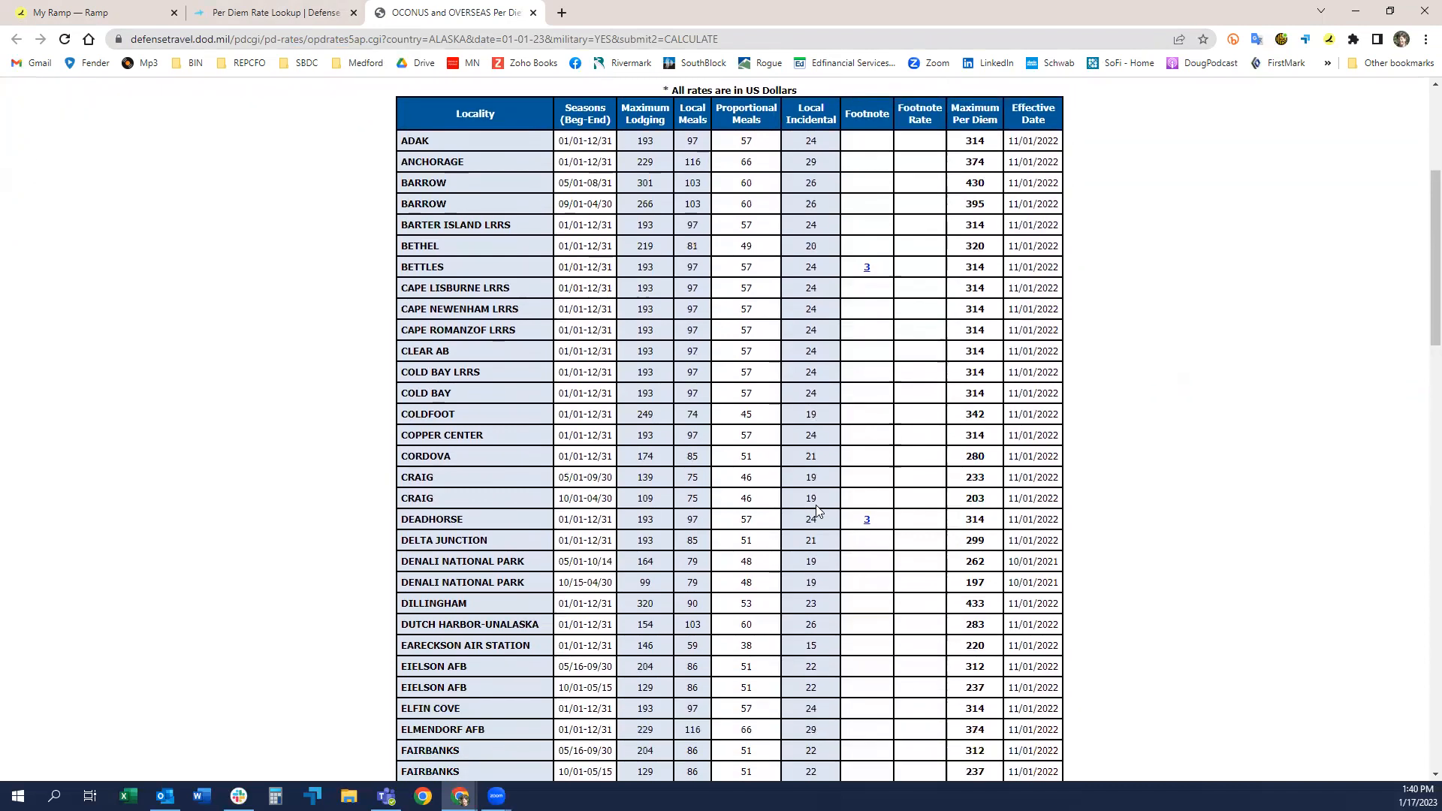
scroll(751, 518, up, 1)
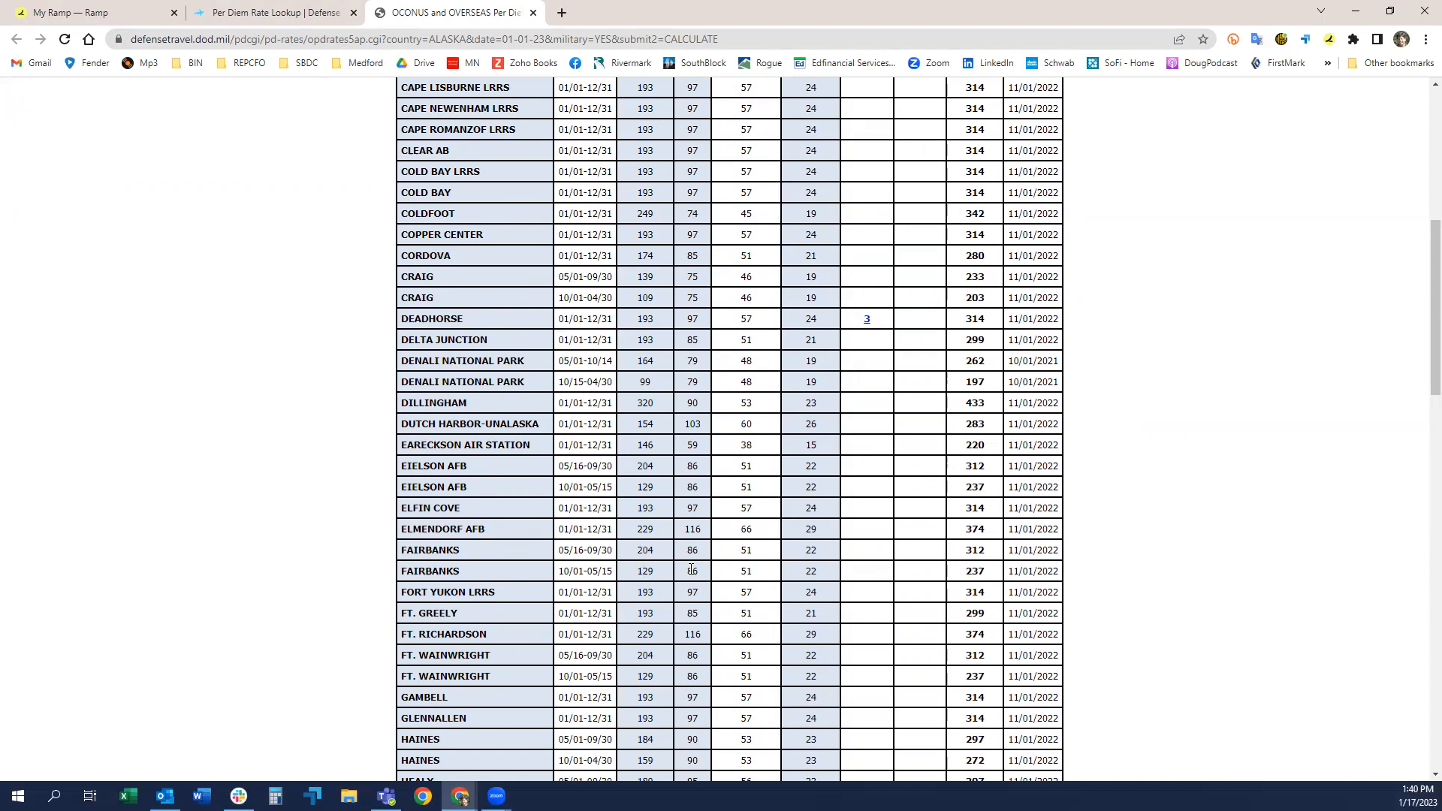
scroll(689, 564, down, 1)
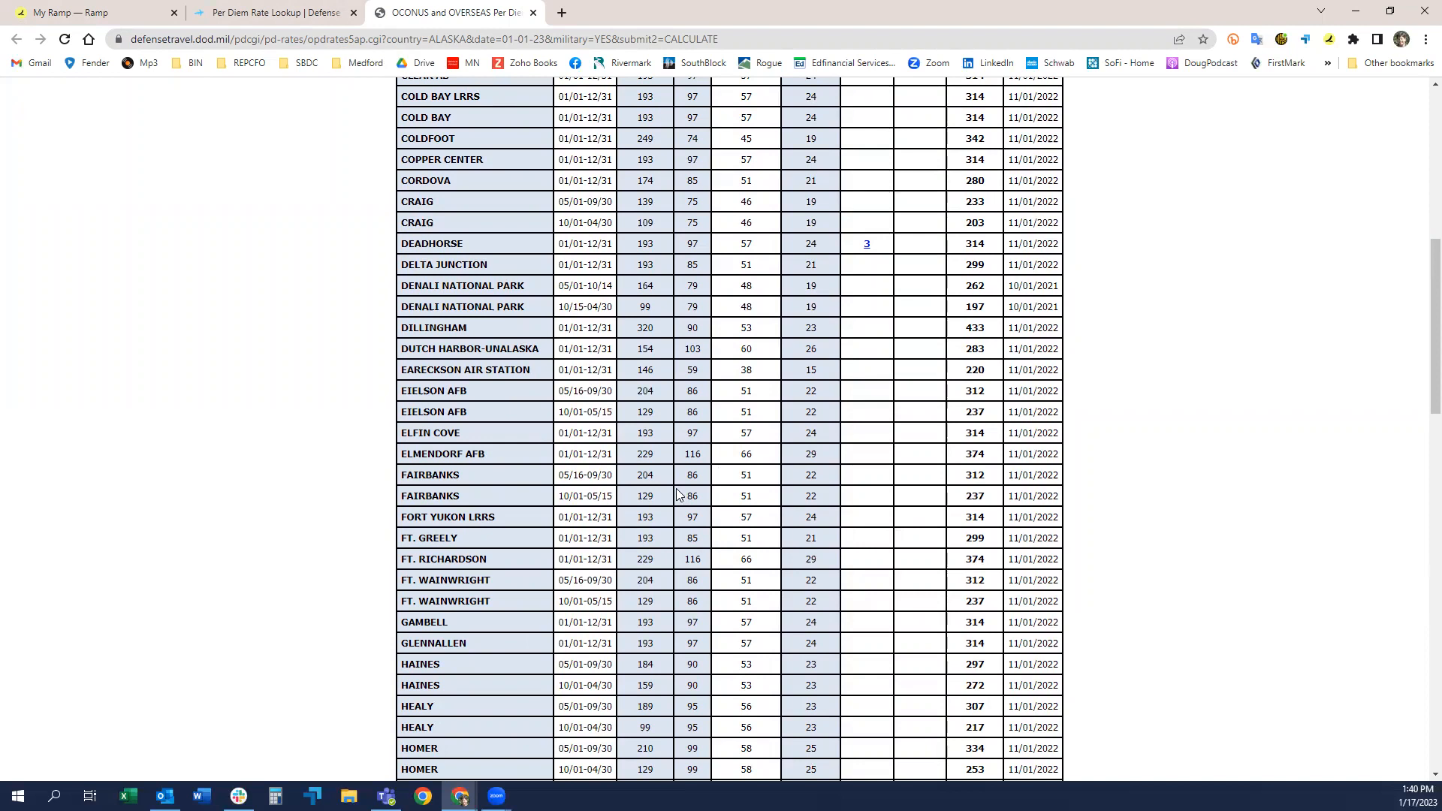
scroll(711, 489, up, 1)
scroll(711, 489, up, 8)
scroll(87, 493, down, 4)
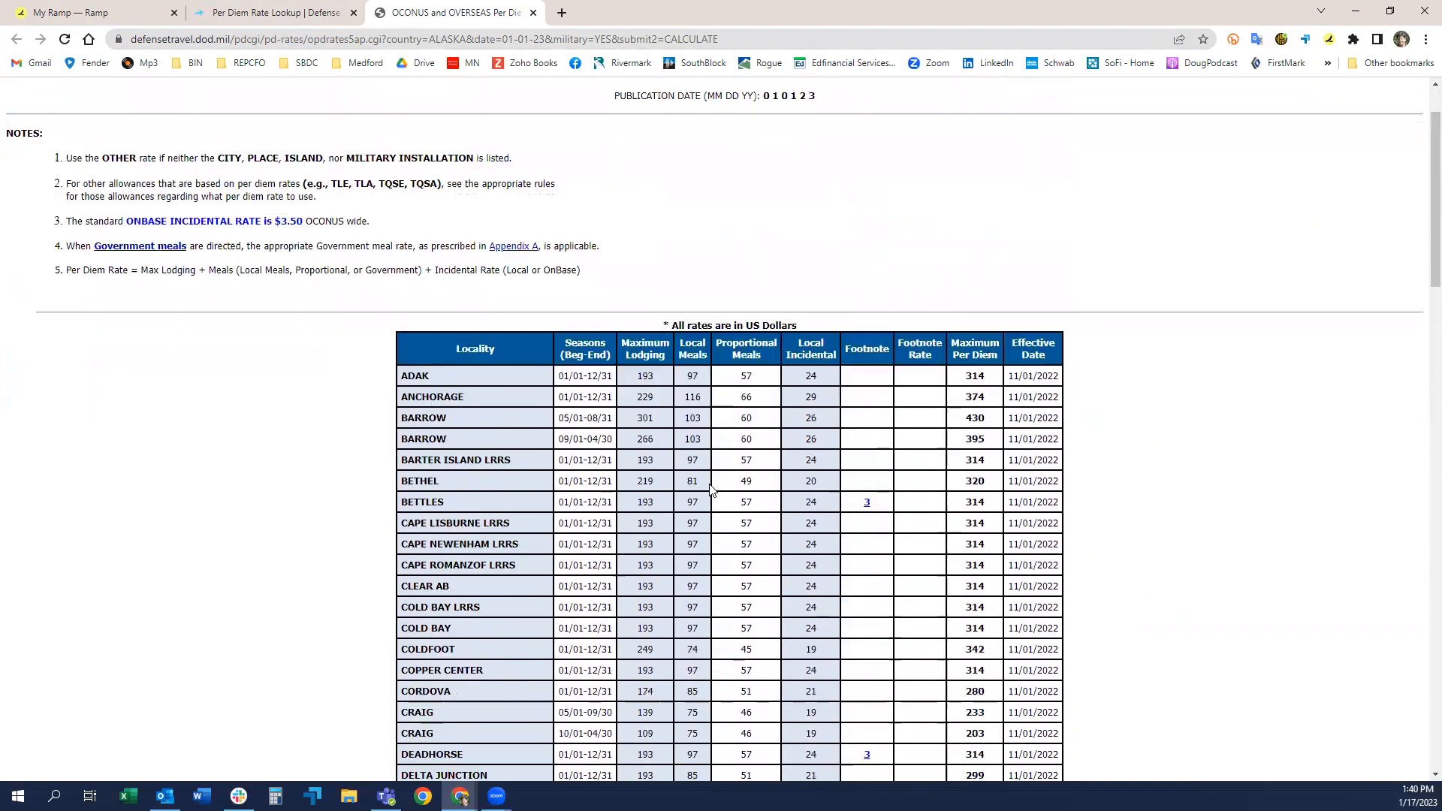
right_click(191, 428)
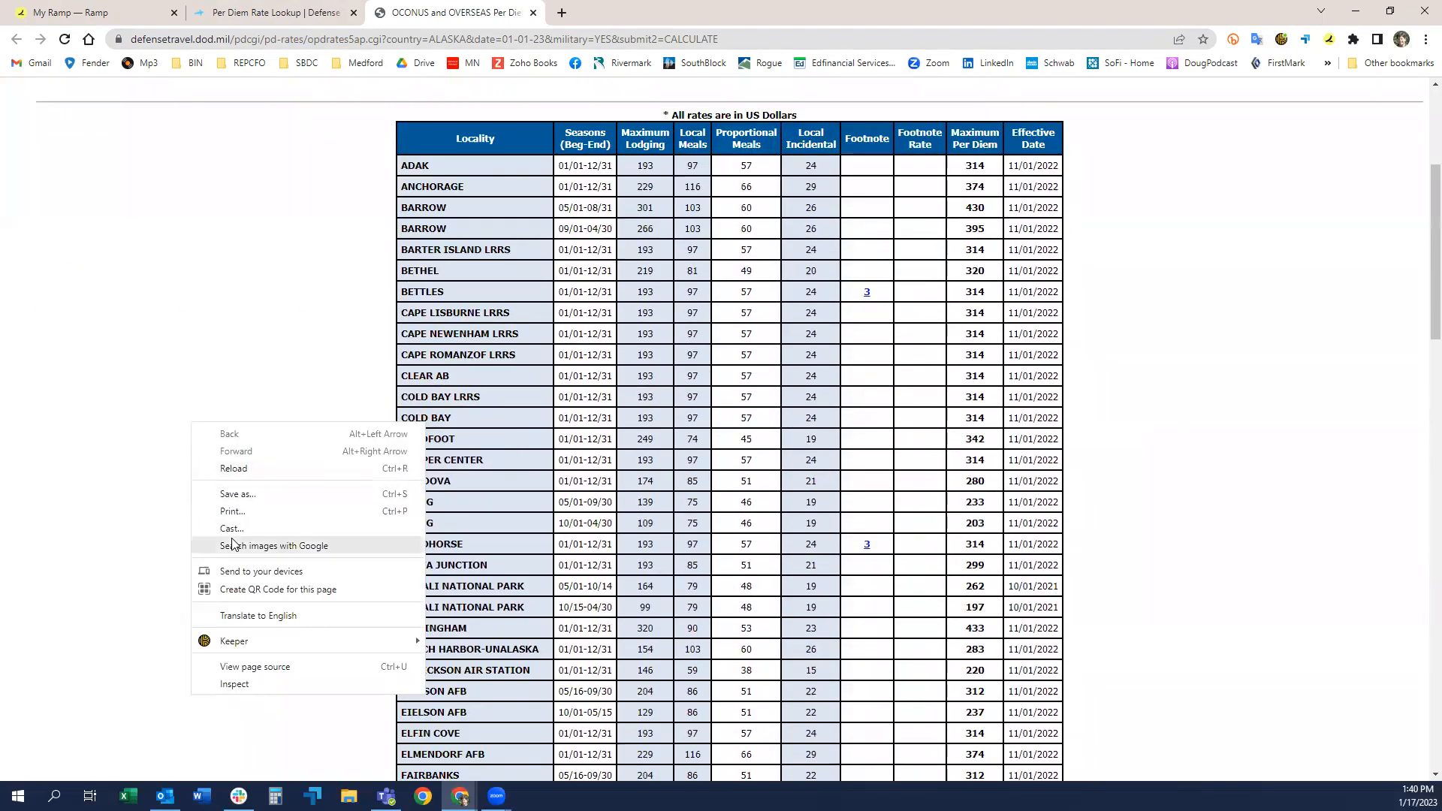
click(235, 512)
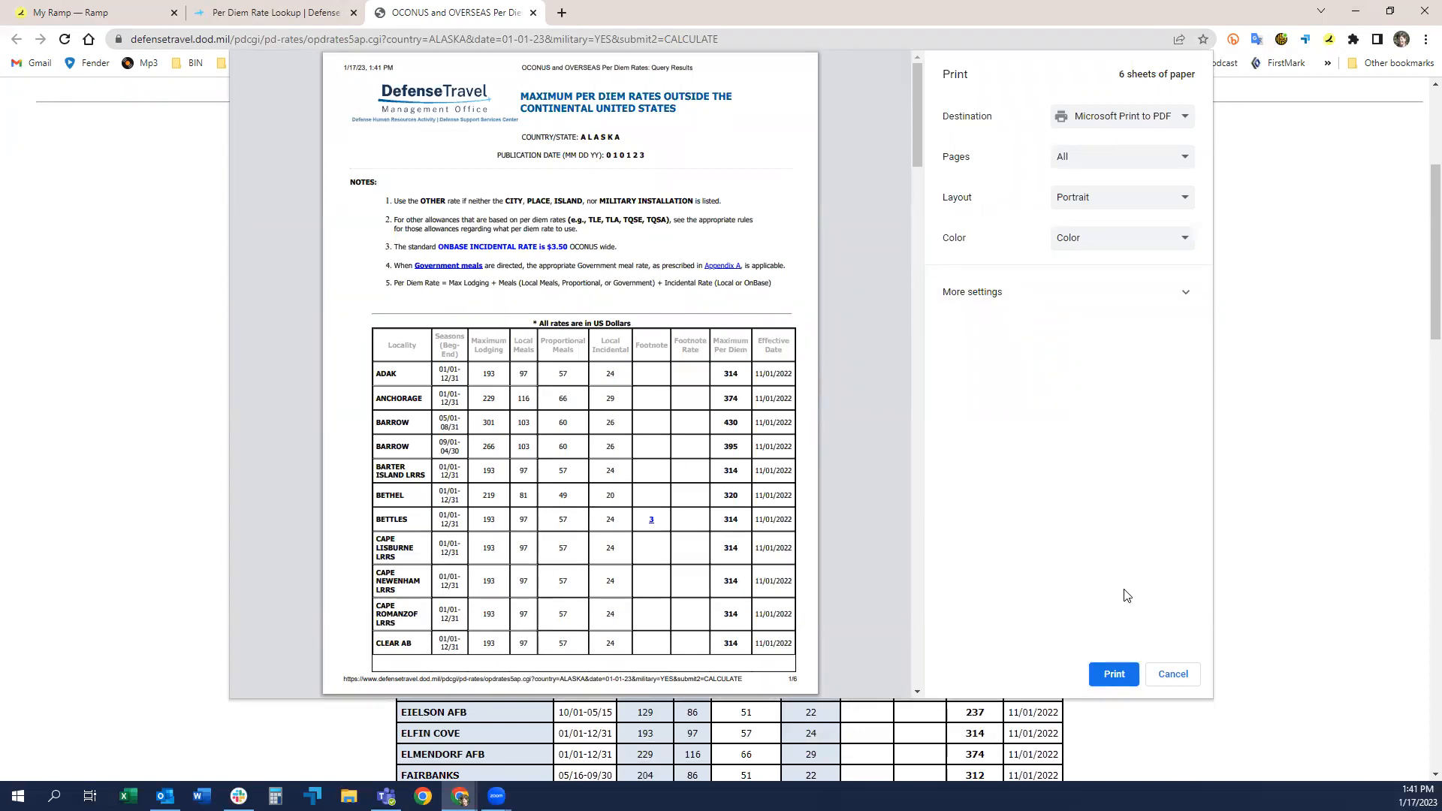
click(1174, 676)
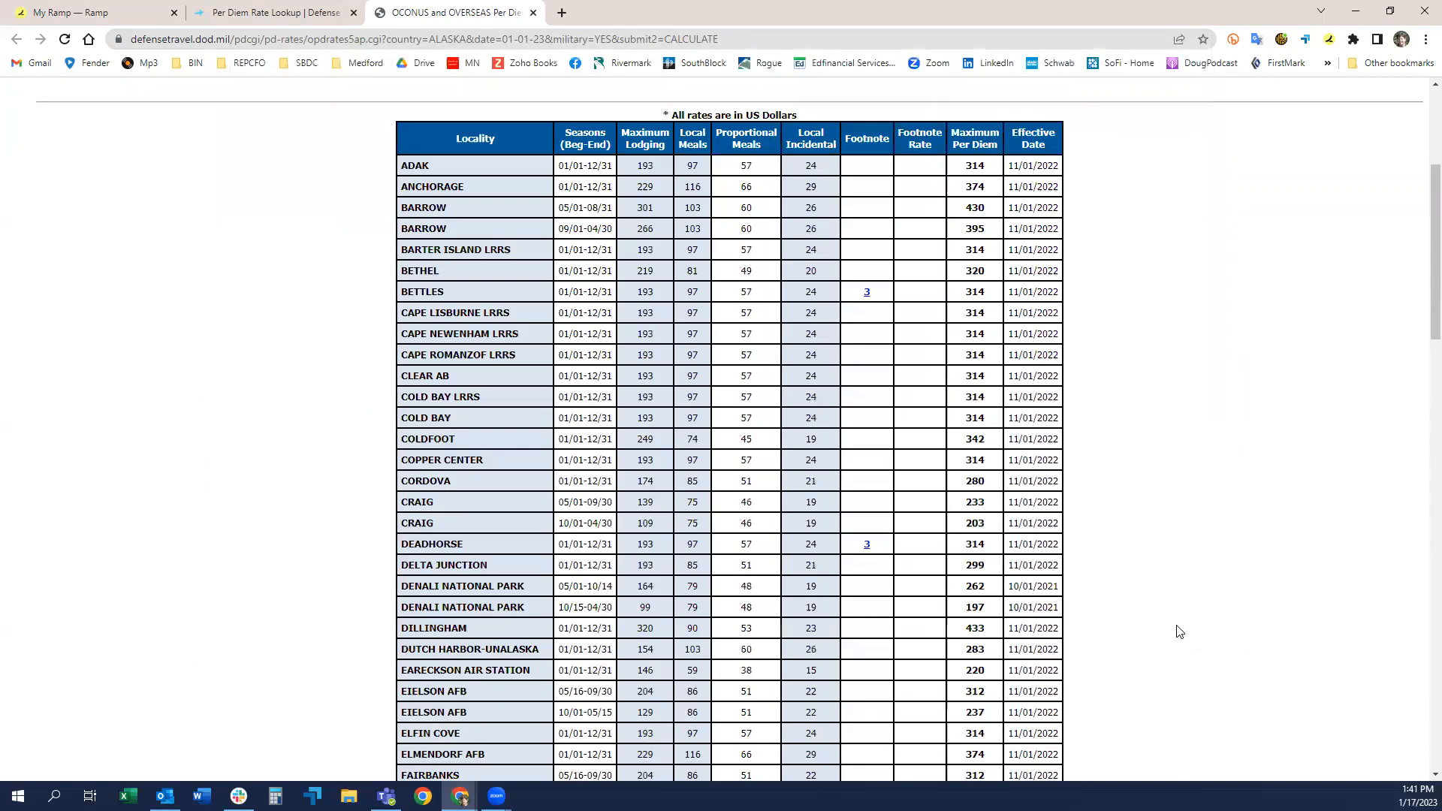
Step: Capture the Alaska per diem rates page as a receipt with the Ramp for Chrome extension and submit it without a memo
scroll(1183, 638, up, 1)
scroll(1175, 621, down, 1)
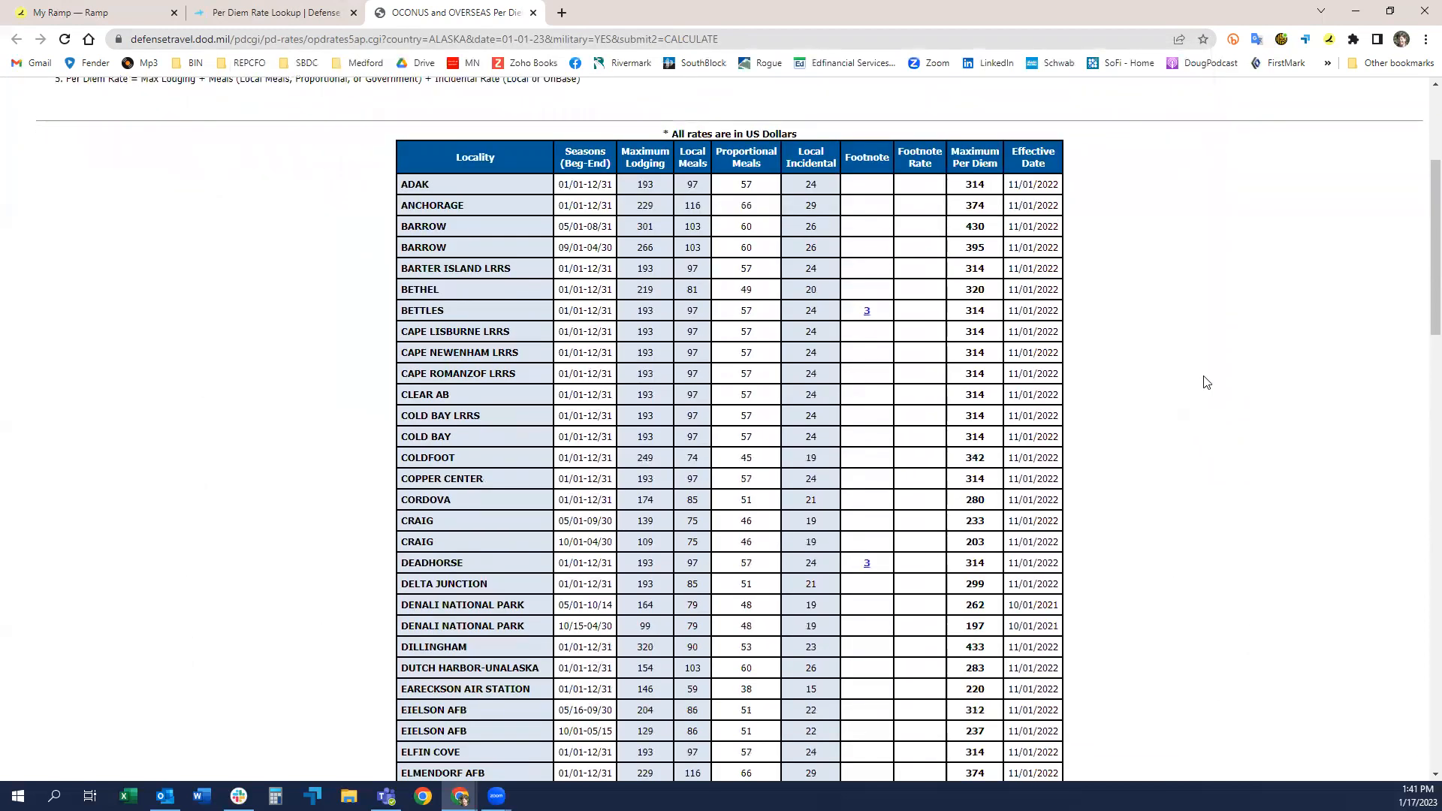
click(1329, 42)
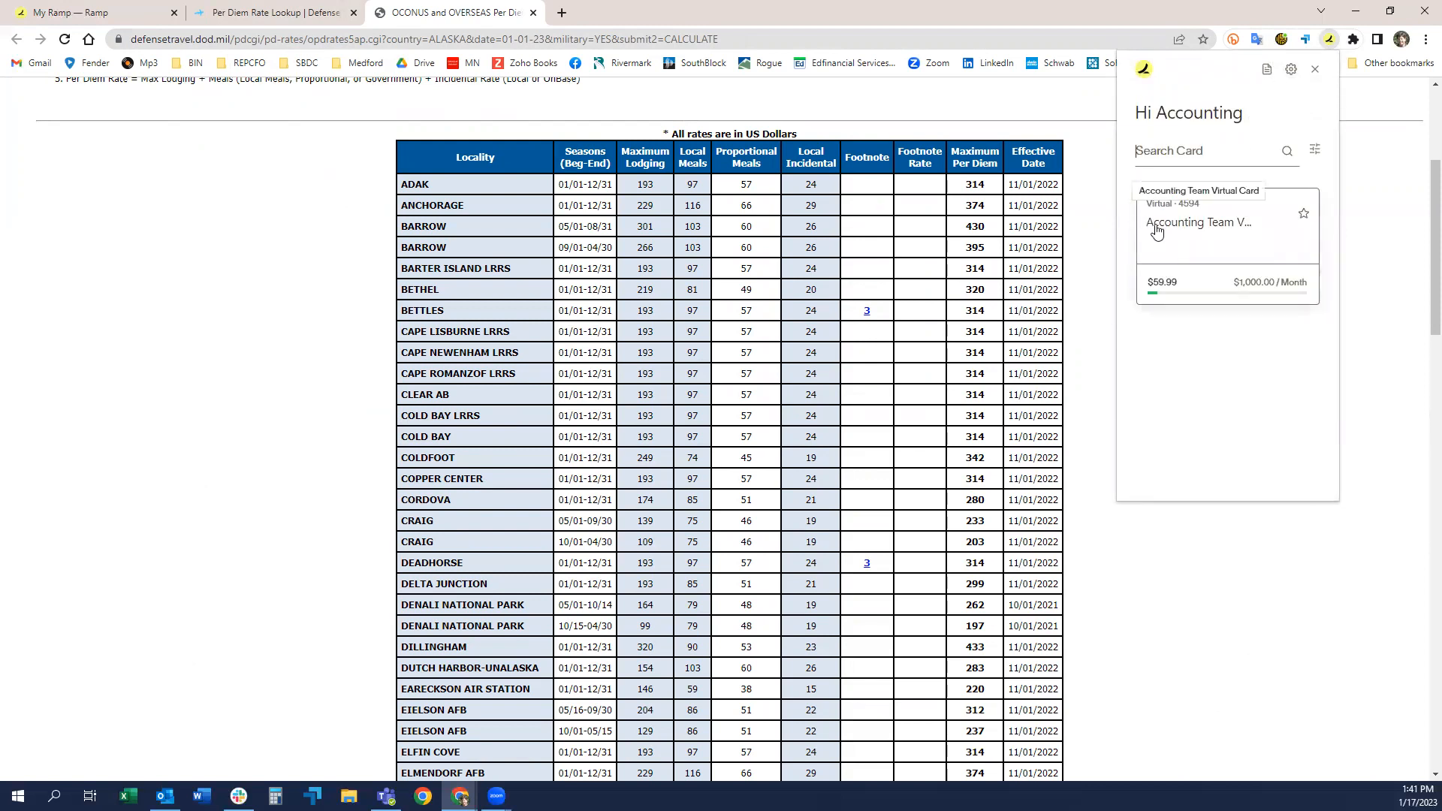
click(1268, 81)
click(1239, 183)
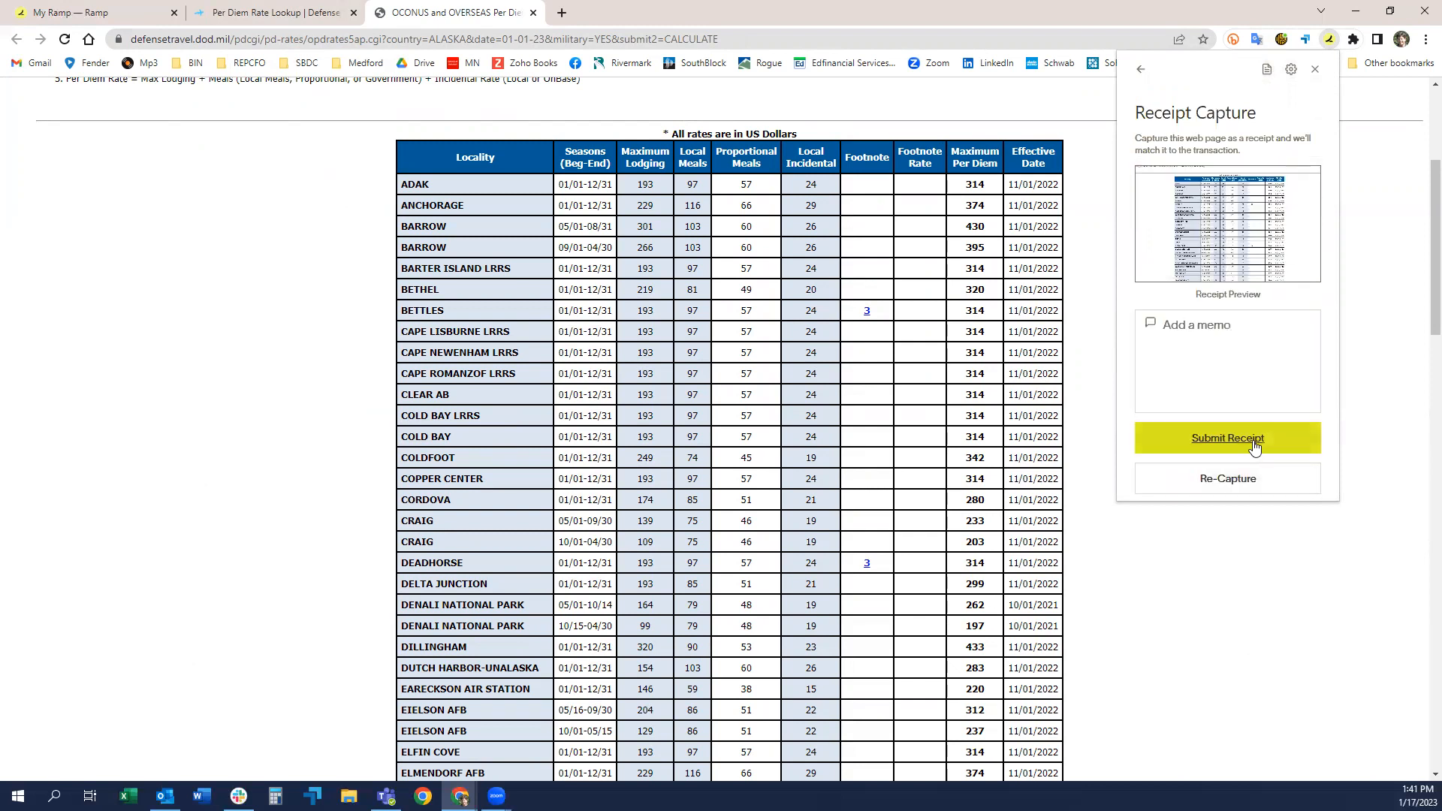
click(1248, 443)
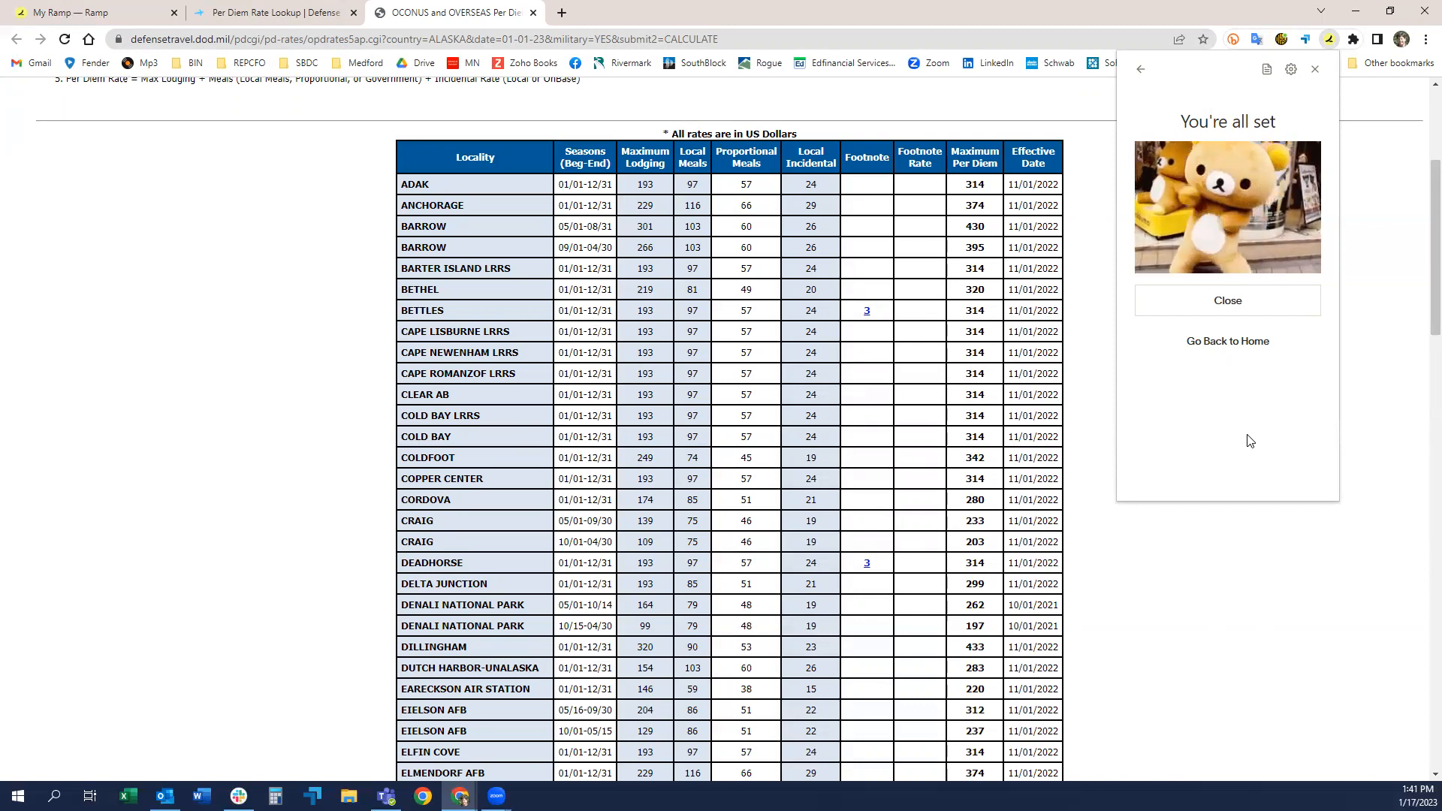
click(1227, 302)
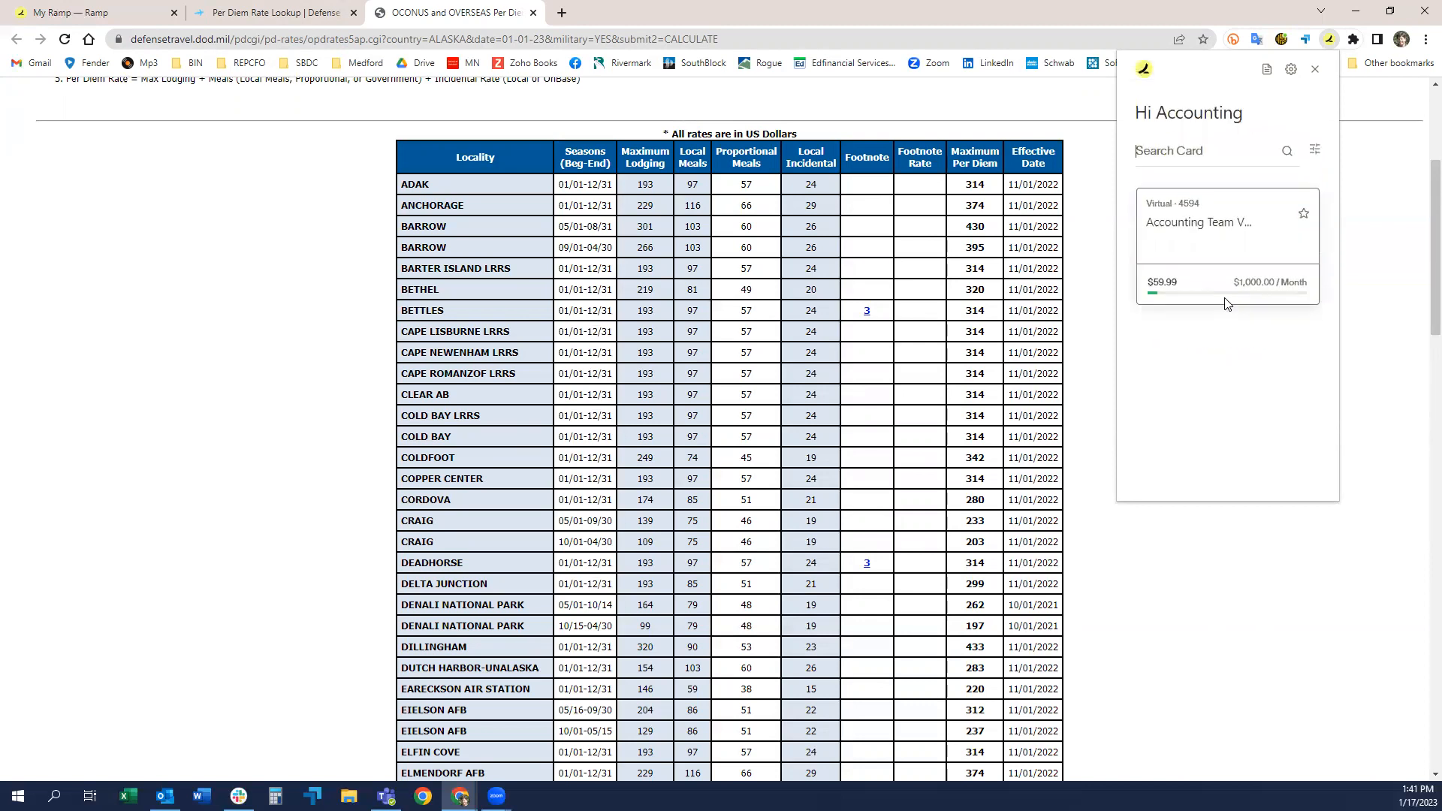
Step: Switch to Ramp and start a new reimbursement request in the reimbursements section
click(85, 13)
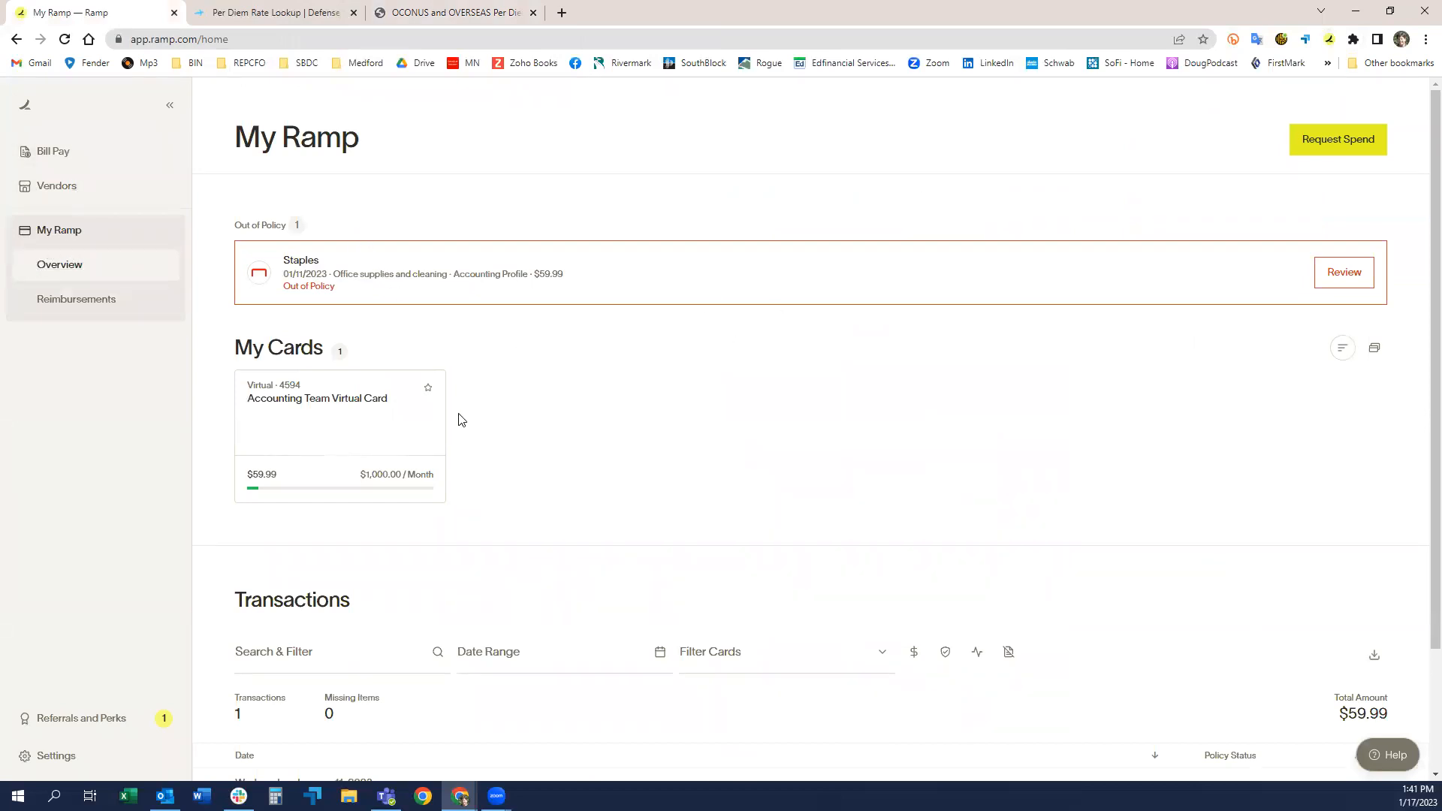
scroll(483, 374, down, 2)
scroll(483, 376, up, 2)
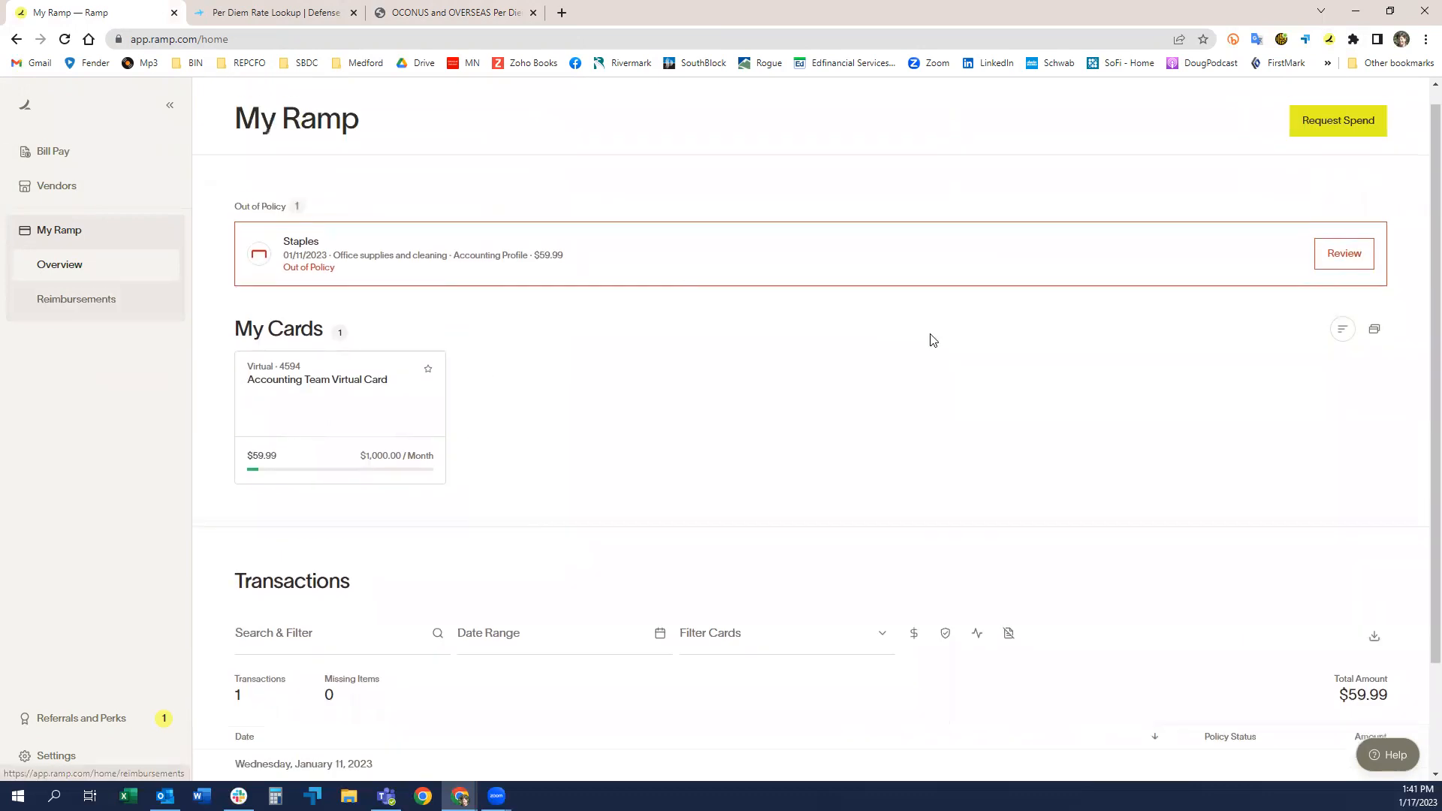
scroll(1227, 354, up, 1)
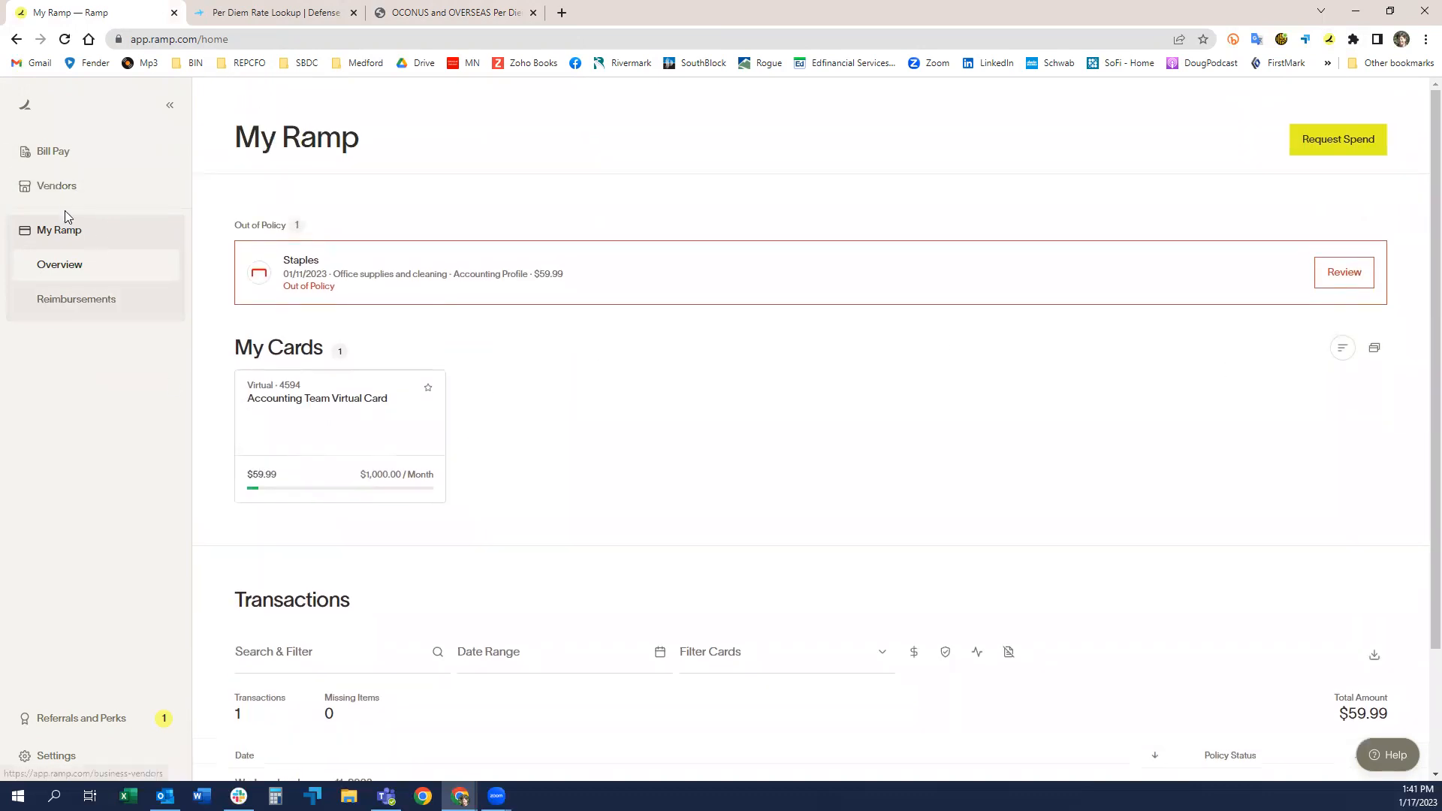
click(73, 301)
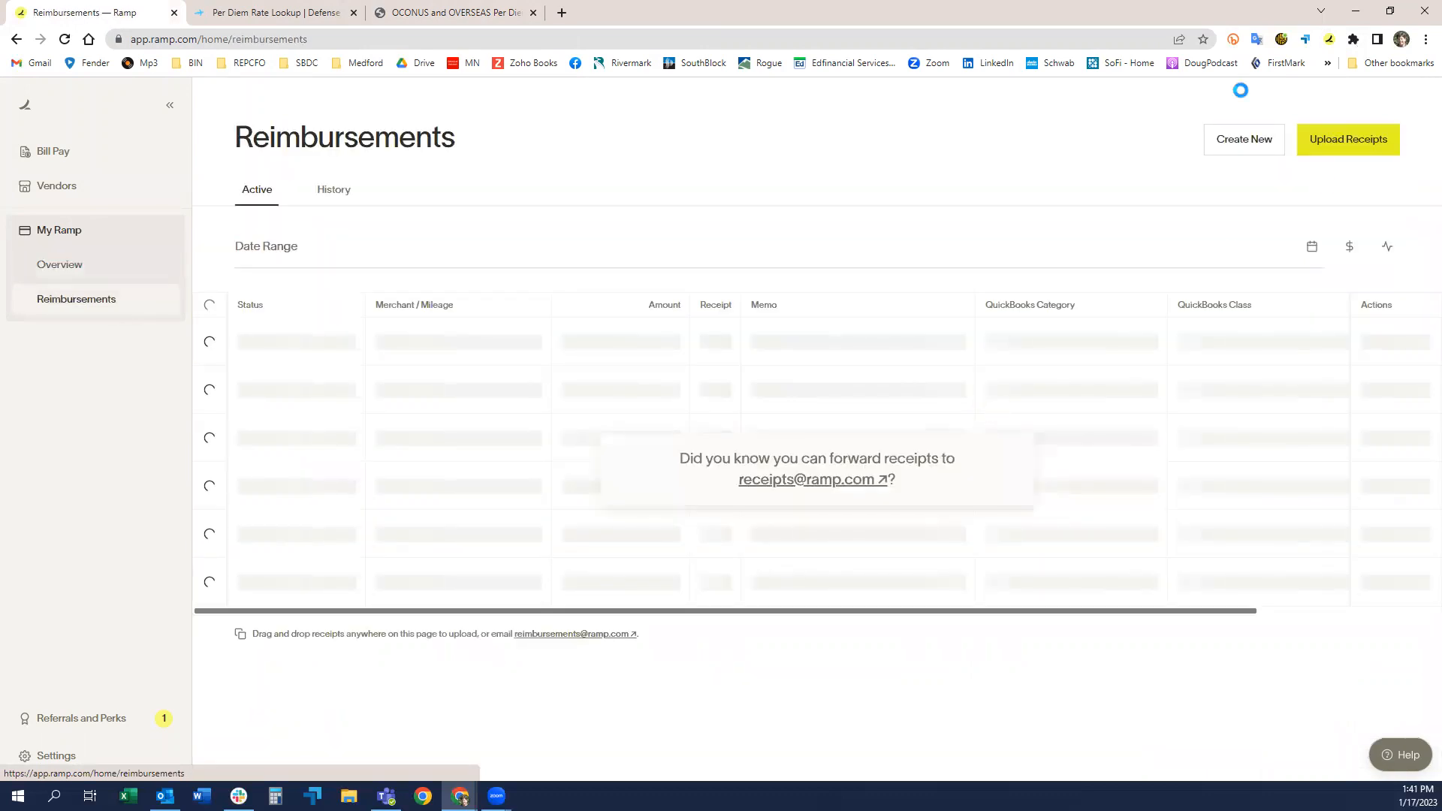
click(1229, 151)
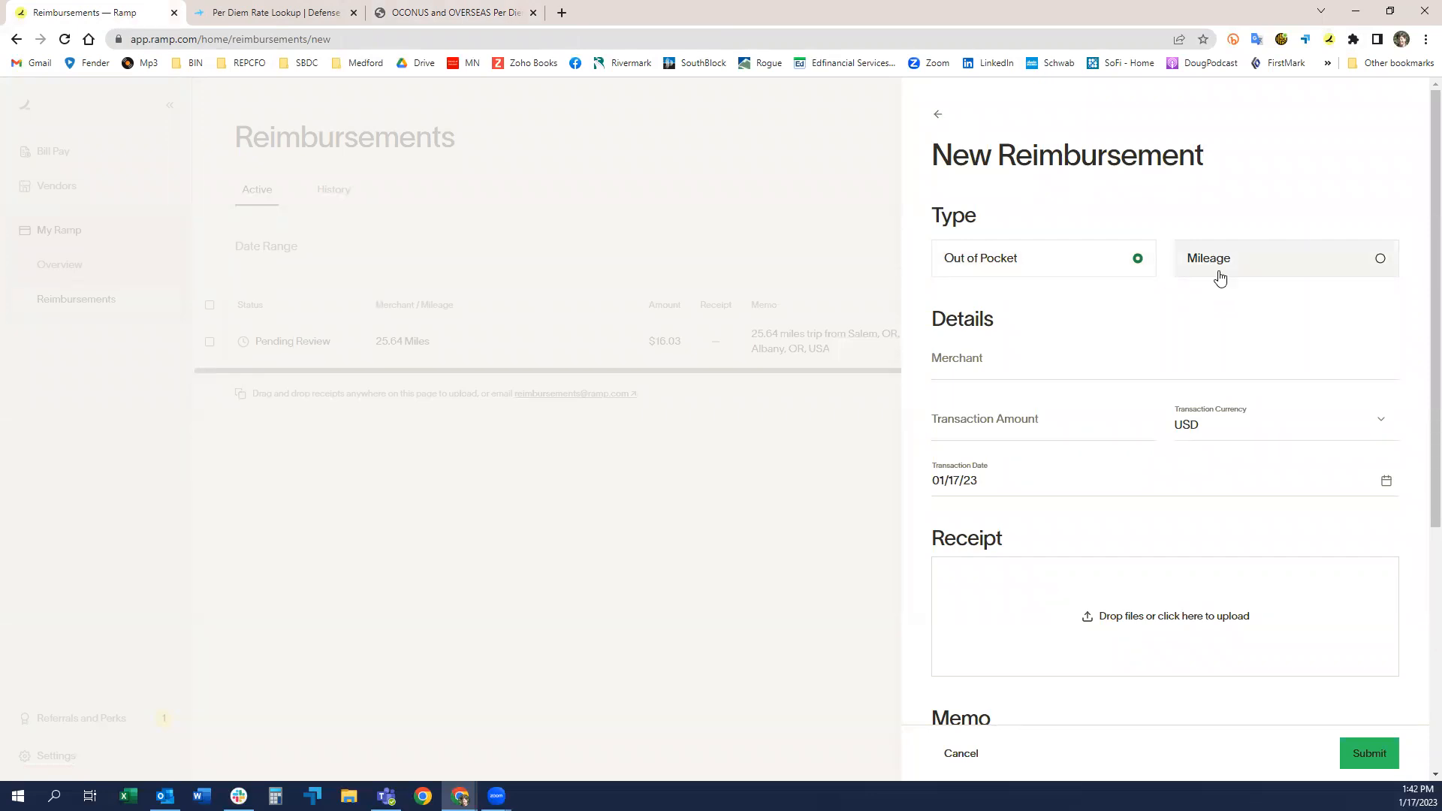
Step: Enter the payee's full name as the merchant and set the transaction amount to 86.00
click(1036, 365)
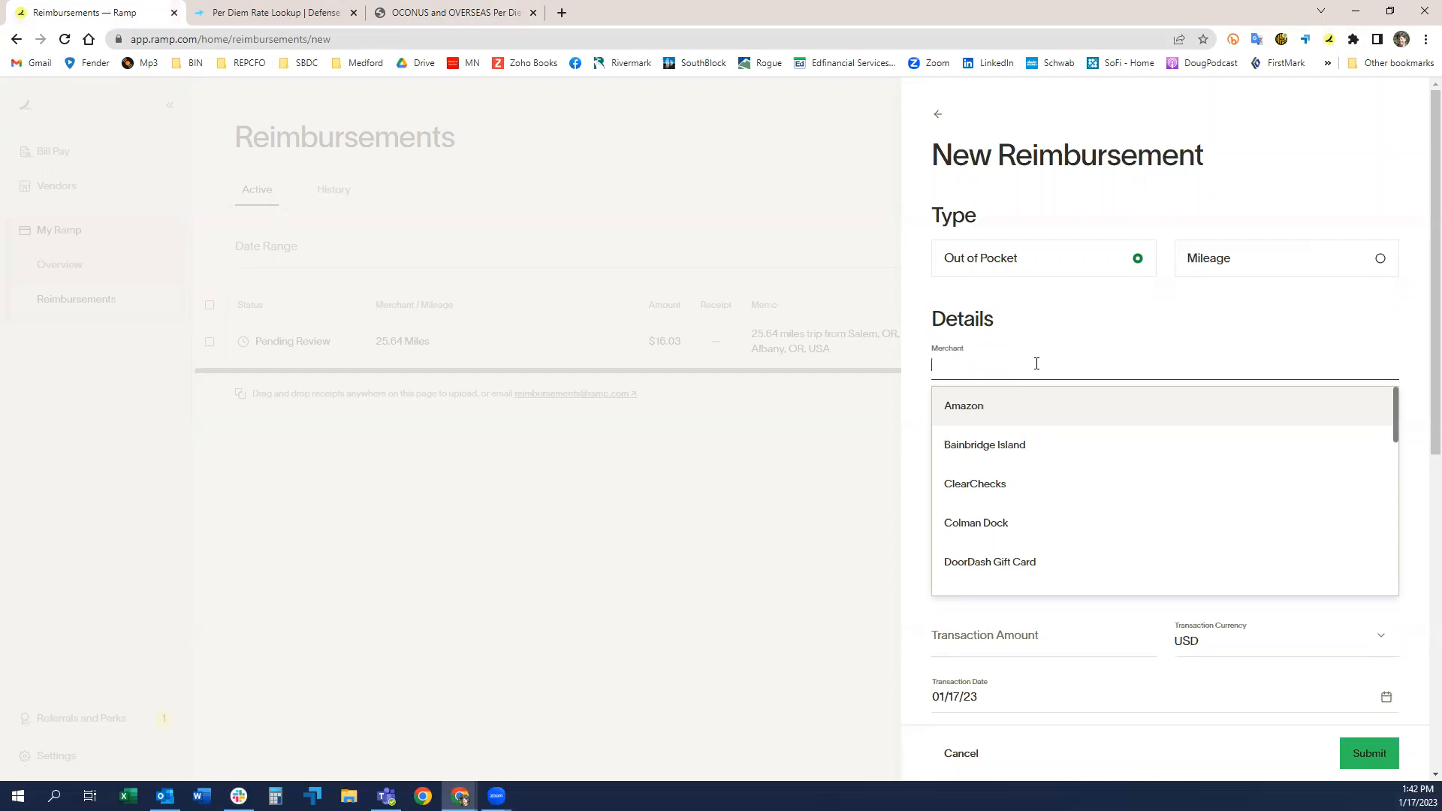
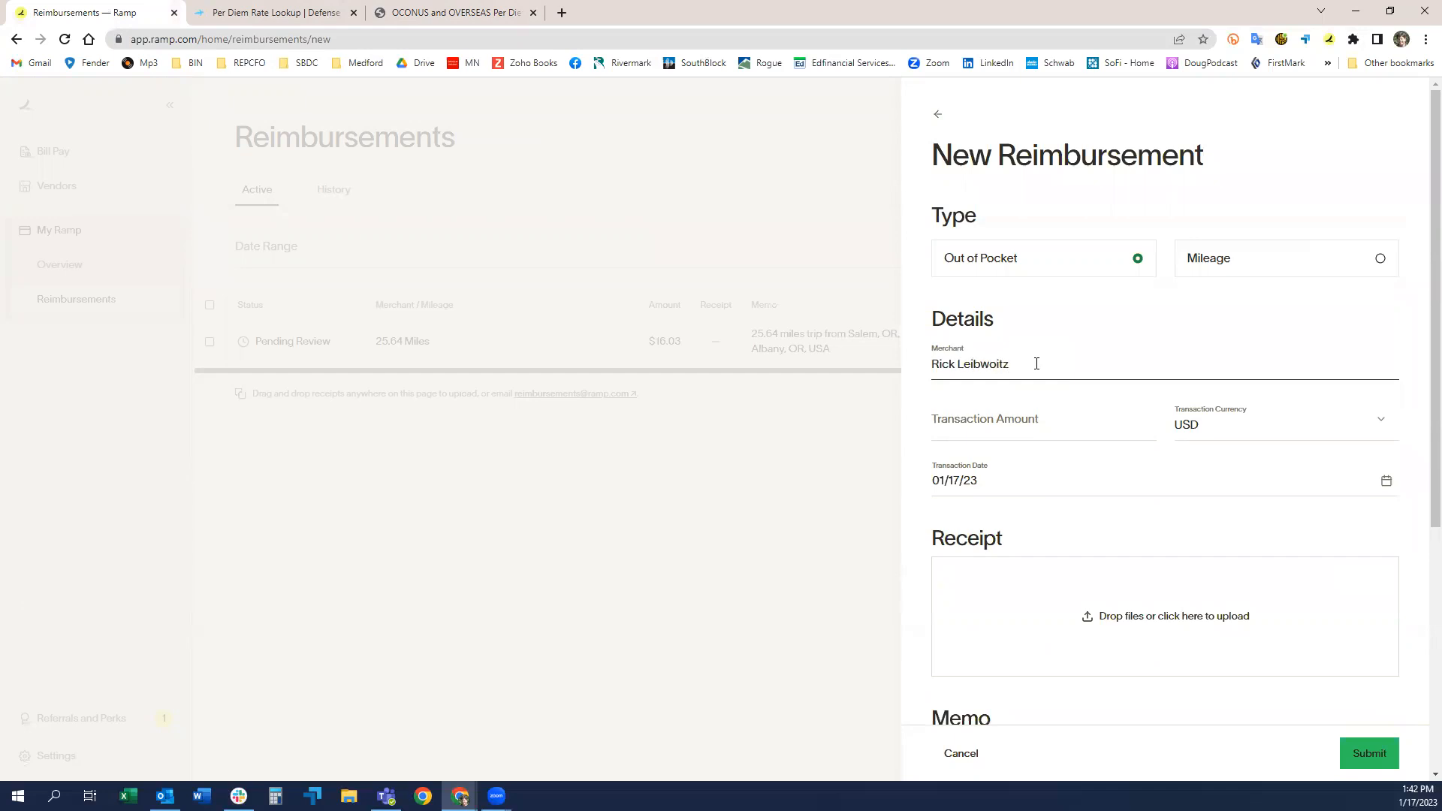
key(Tab)
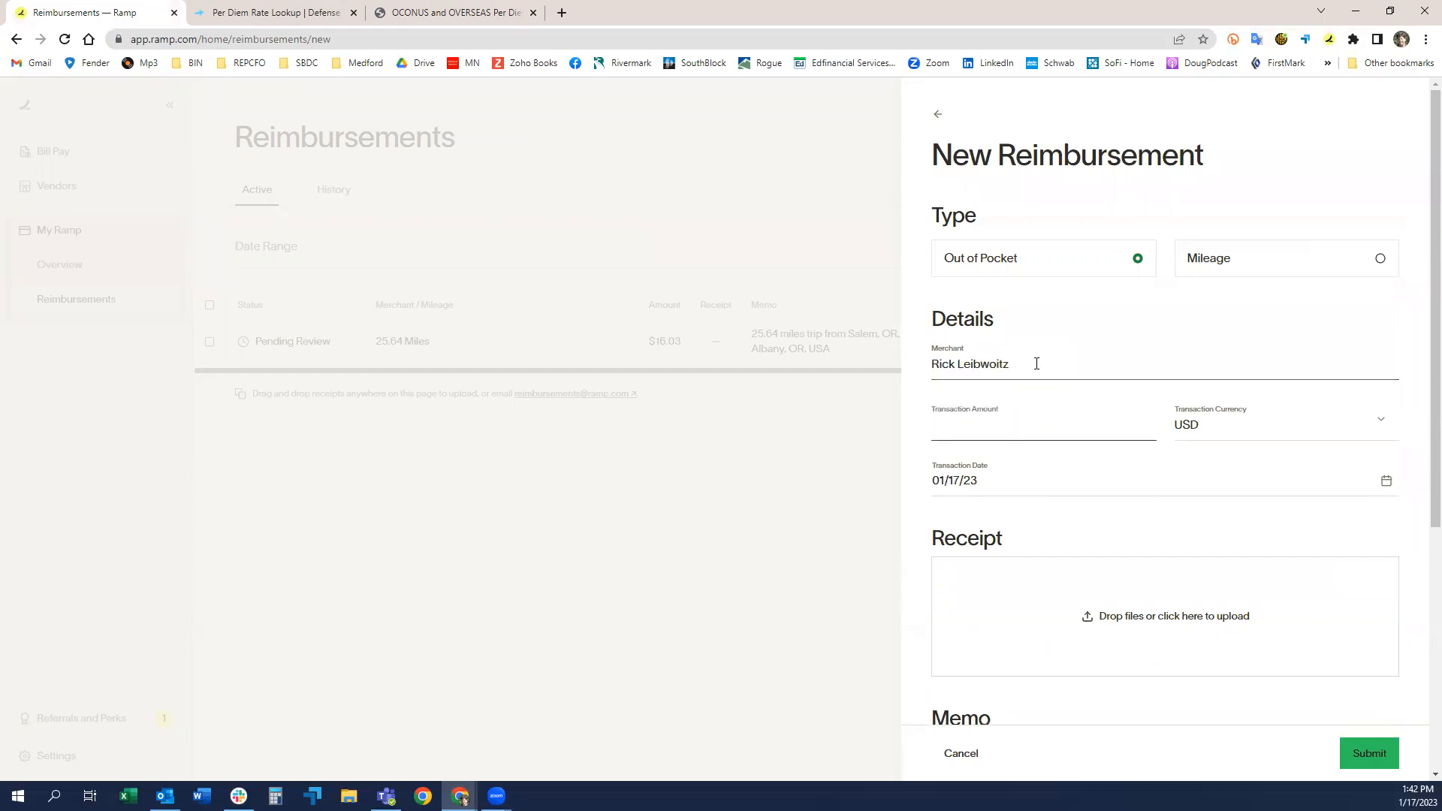
text(86.00)
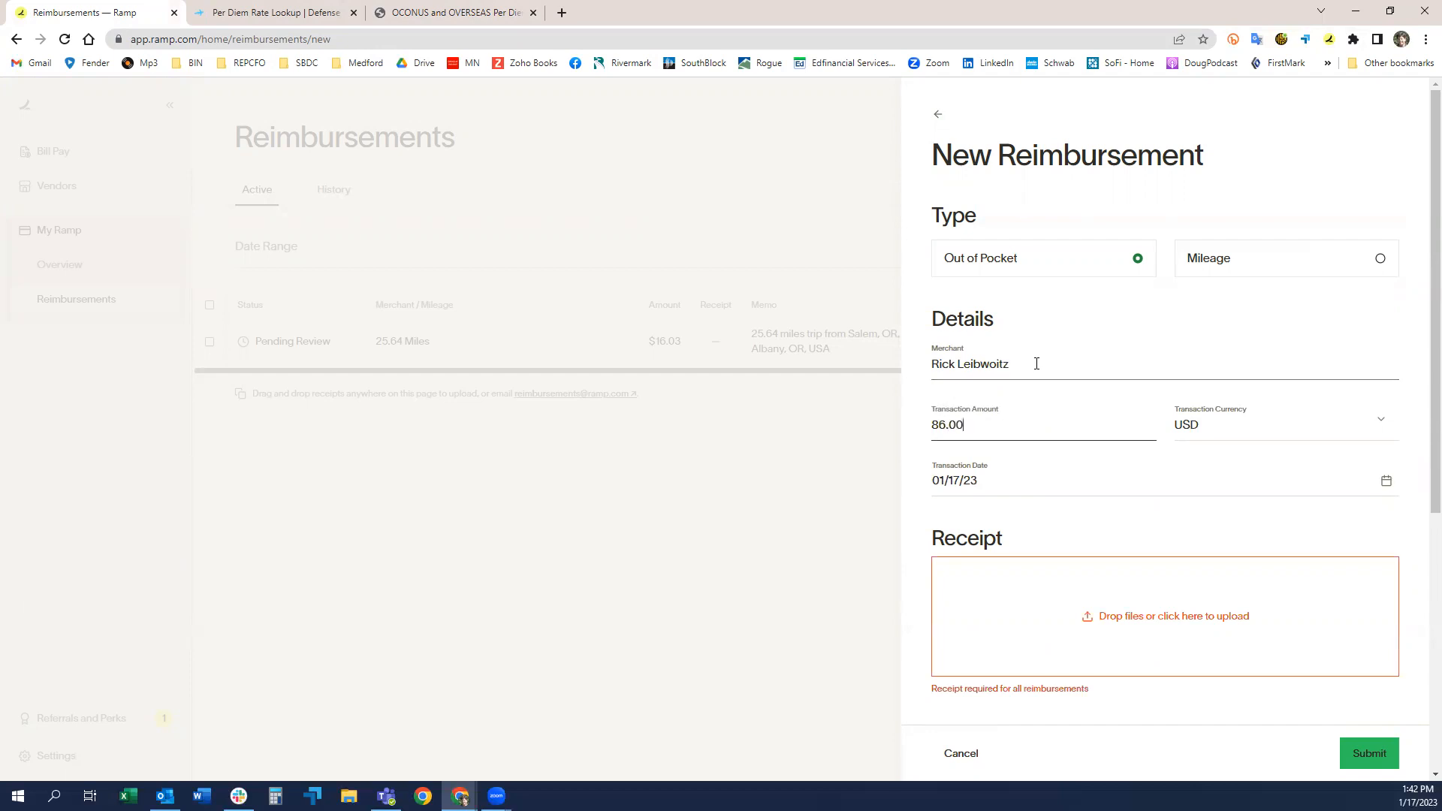
click(1165, 482)
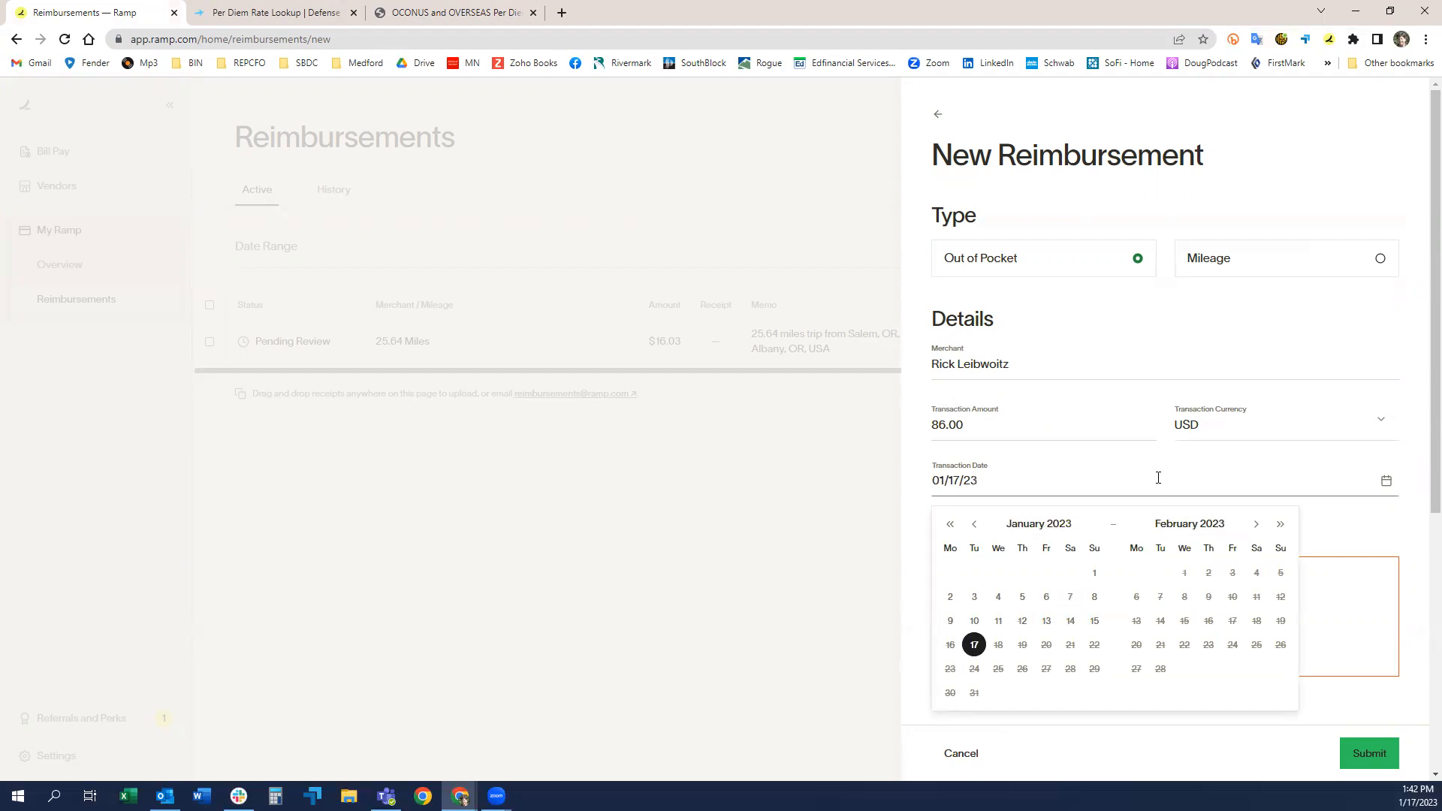
click(1410, 586)
scroll(1169, 610, down, 1)
scroll(1168, 594, down, 2)
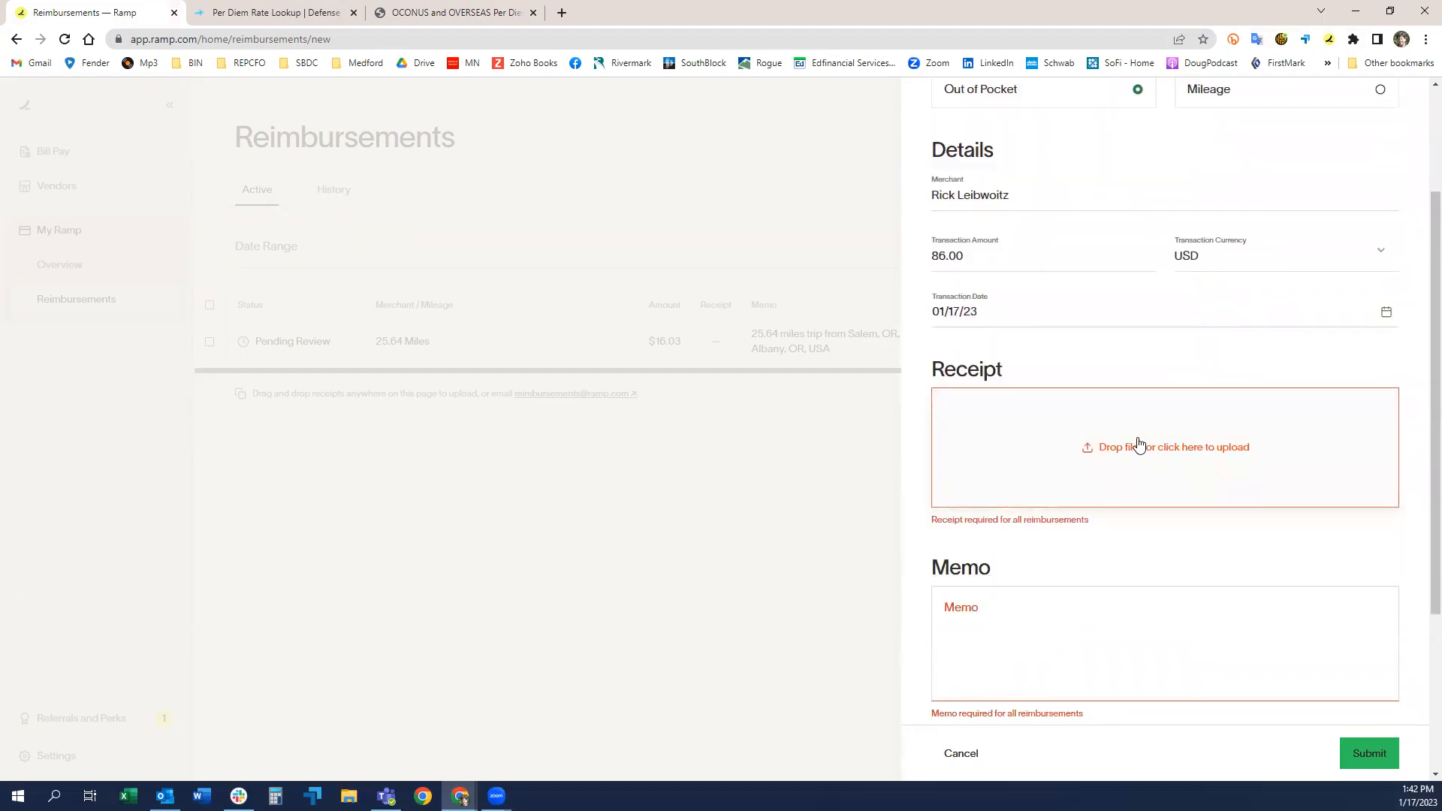
scroll(1098, 462, up, 2)
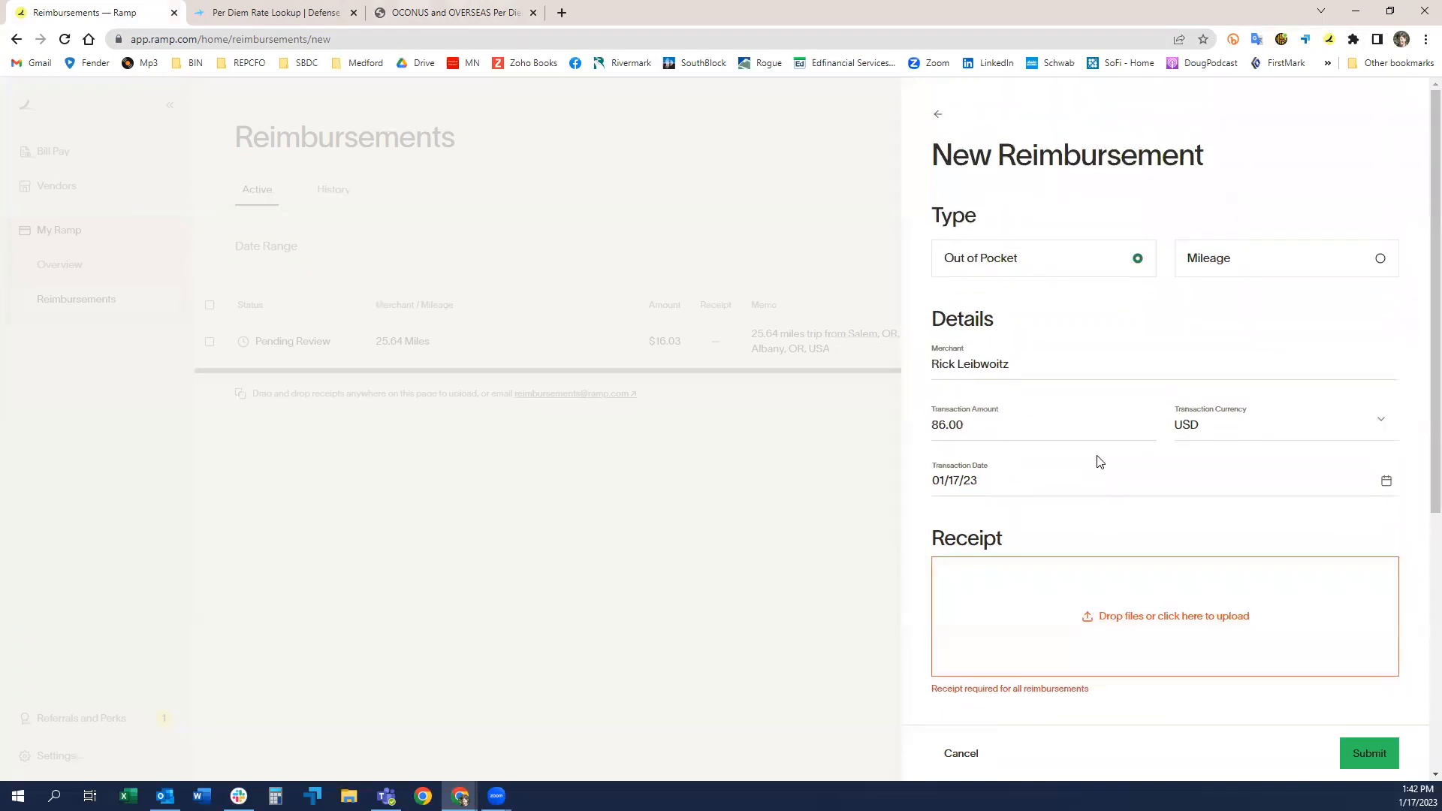
scroll(1098, 462, down, 2)
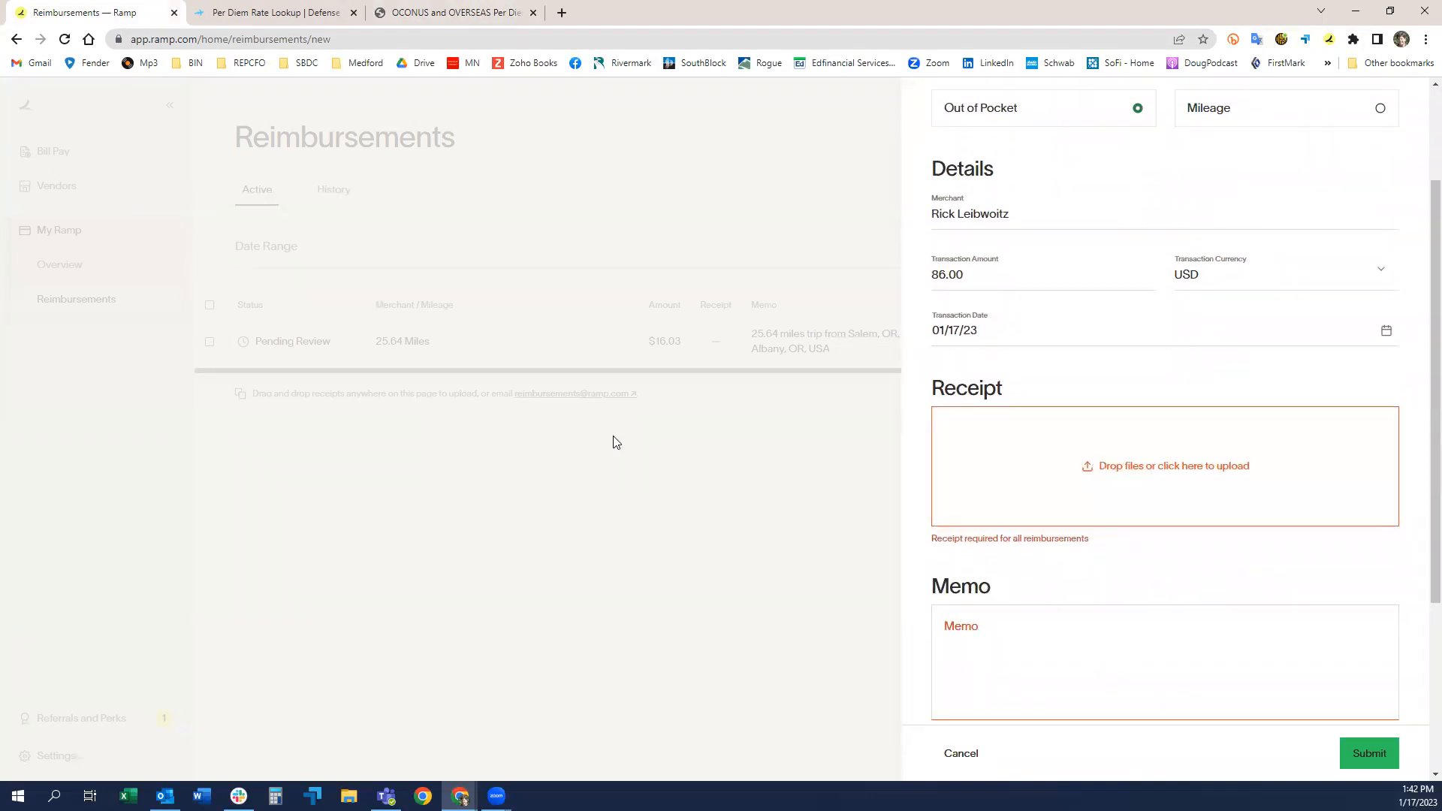
click(53, 153)
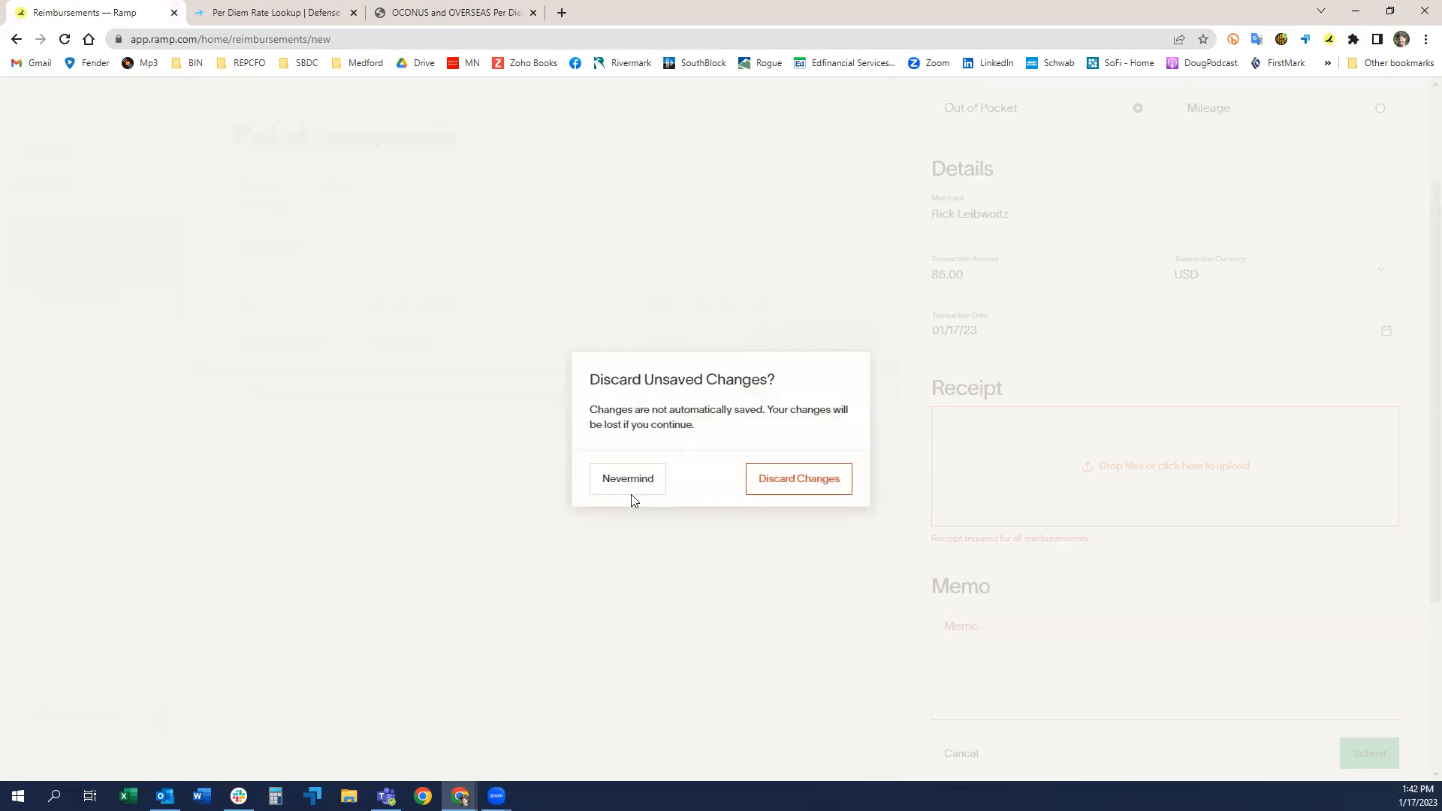
click(650, 488)
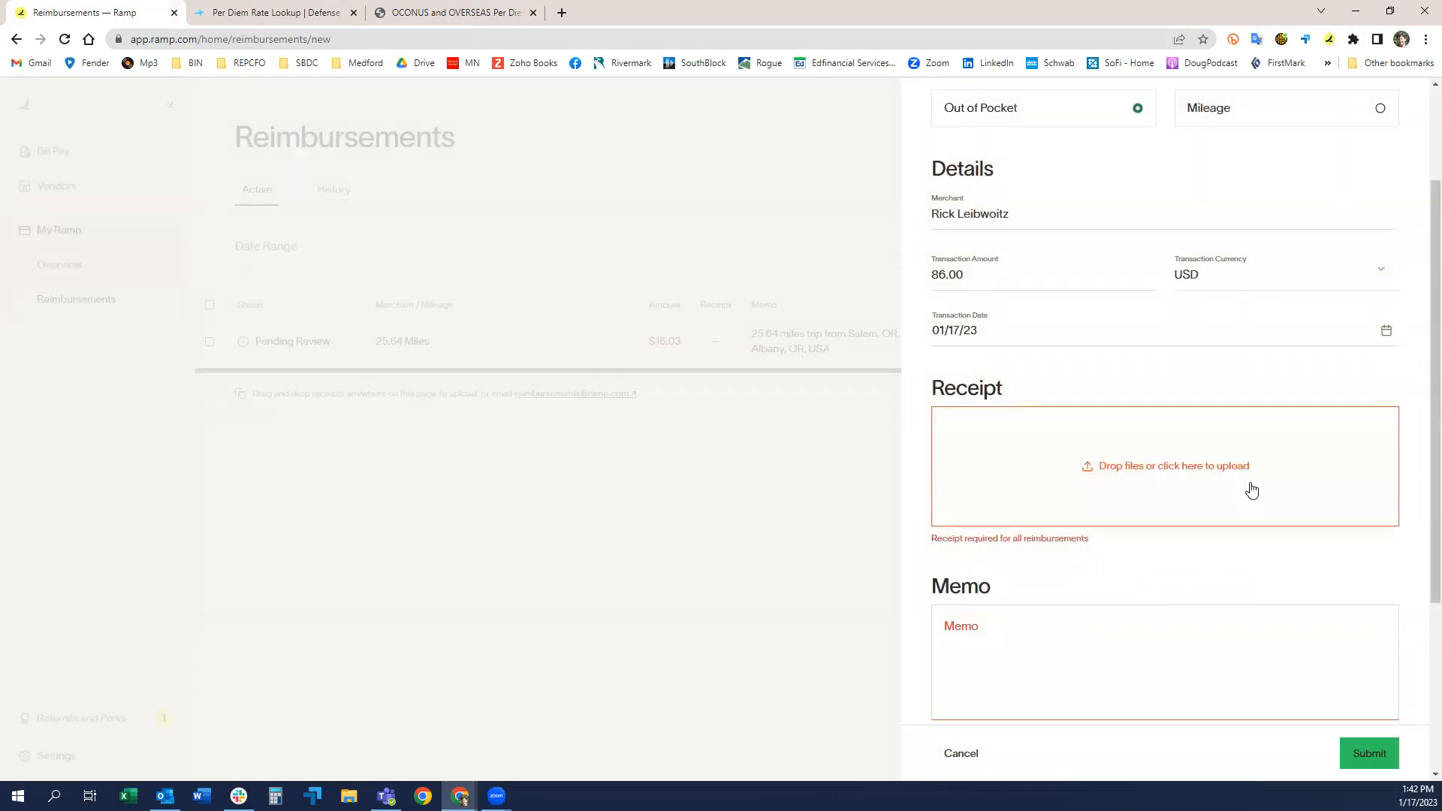
scroll(1259, 444, up, 3)
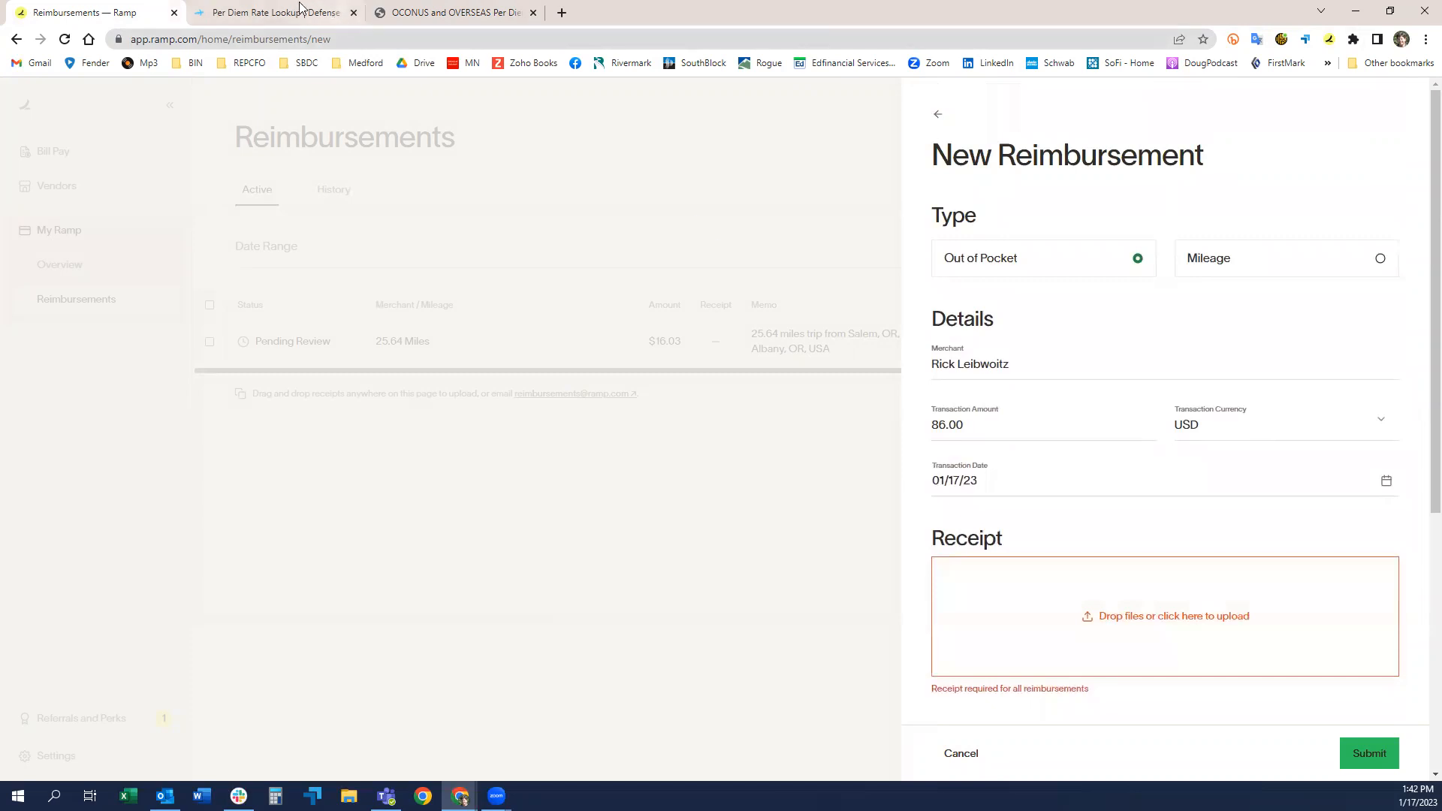
Step: Switch to the Alaska per diem rates page and capture a screenshot of the Eareckson Air Station and Eielson AFB rows
click(331, 13)
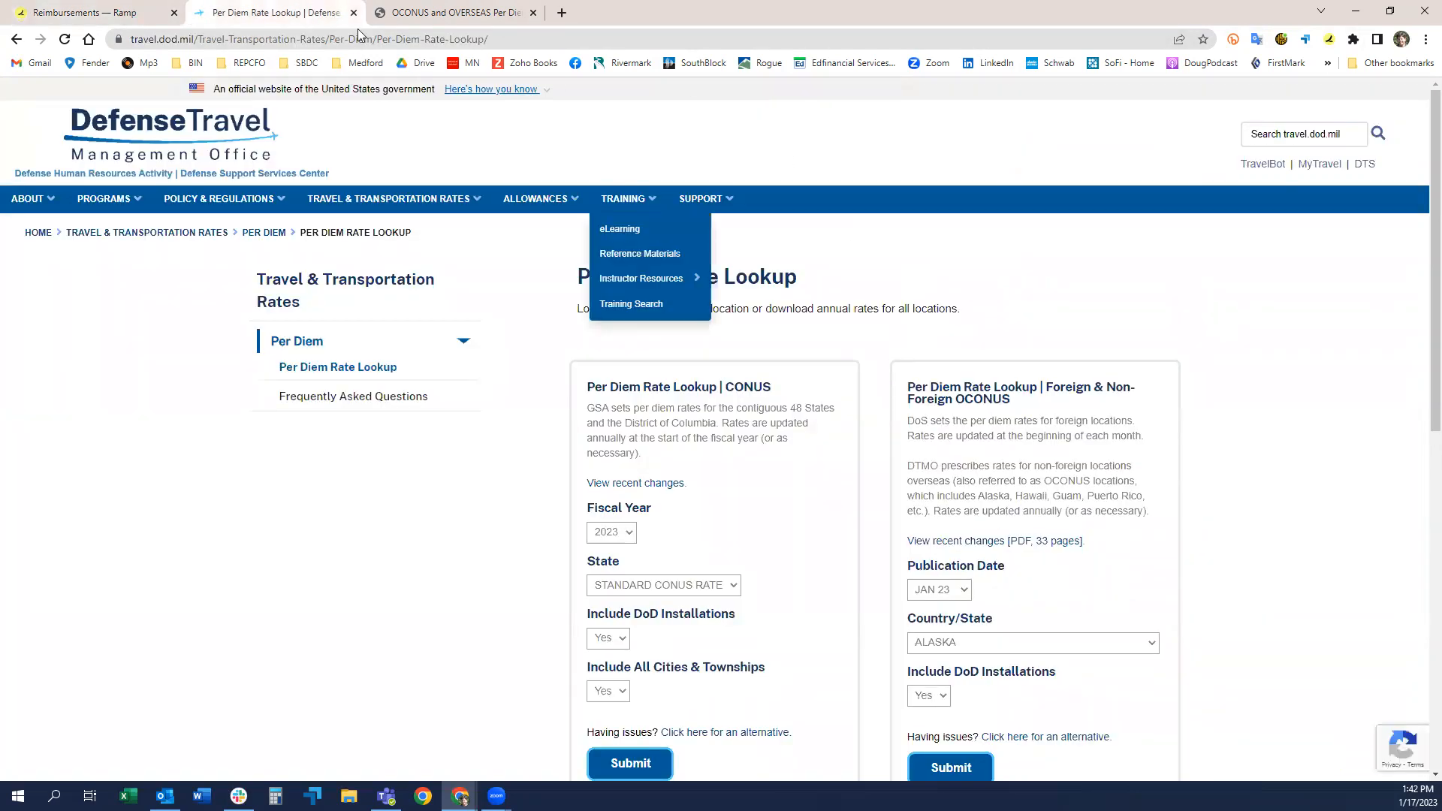
click(428, 13)
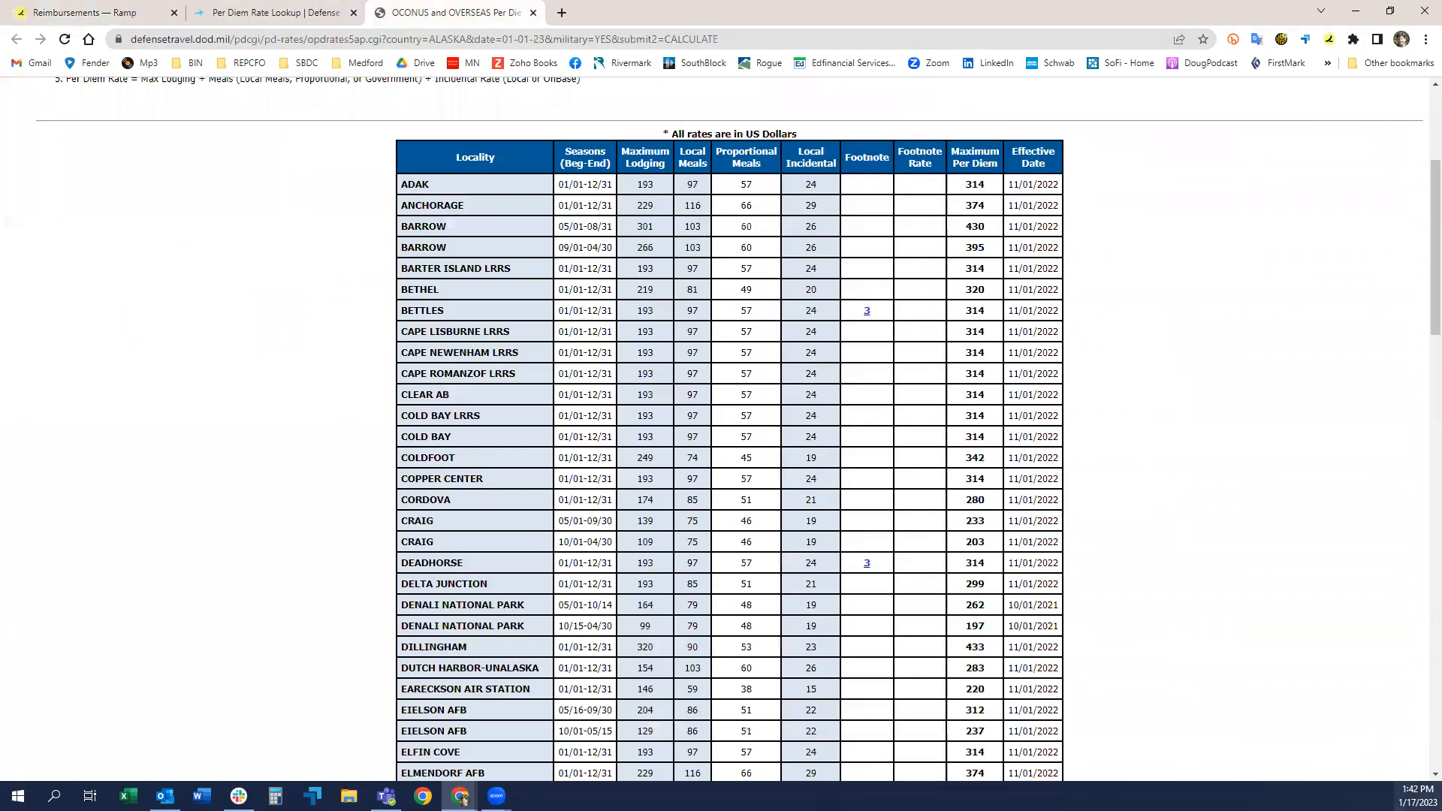
click(461, 798)
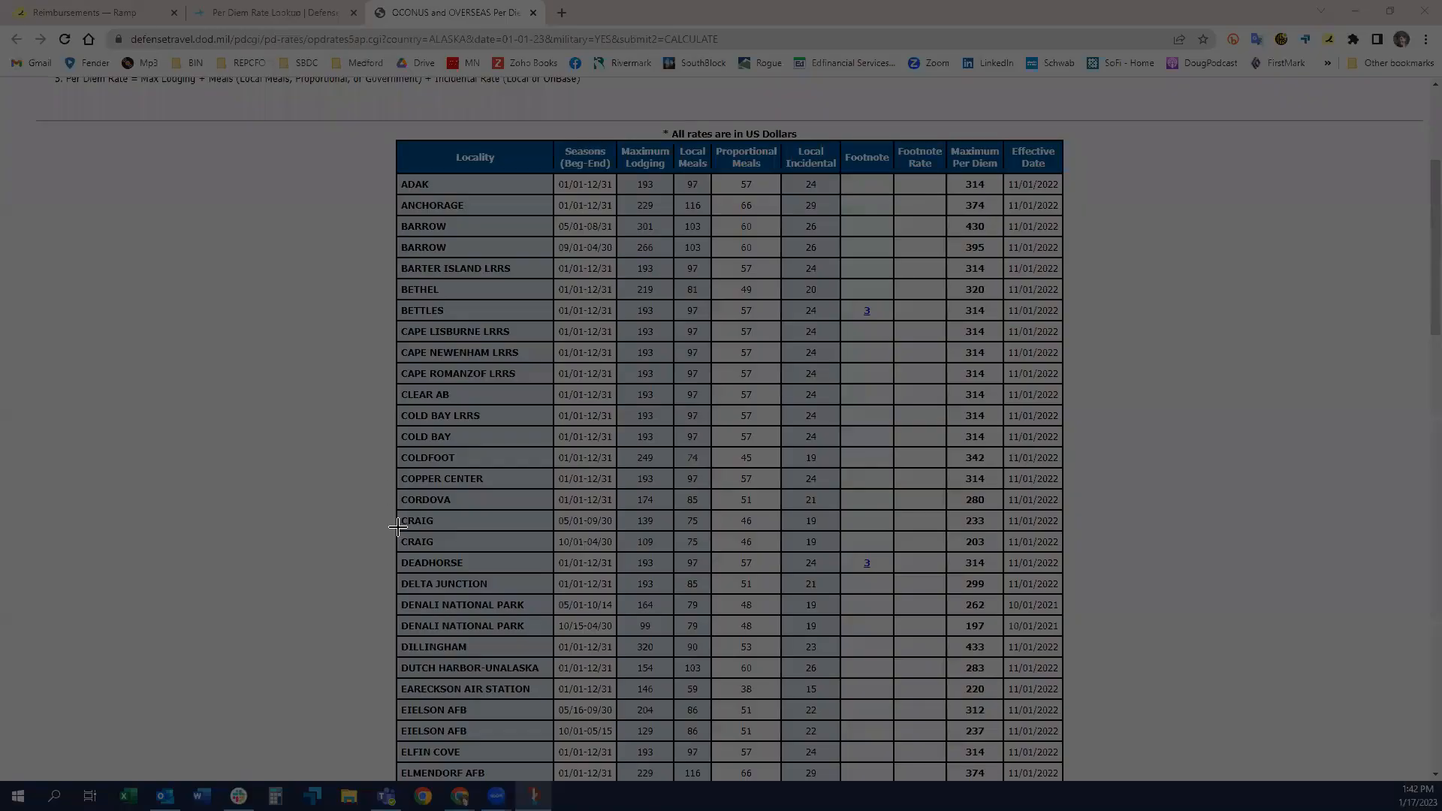
drag(373, 679, 1107, 742)
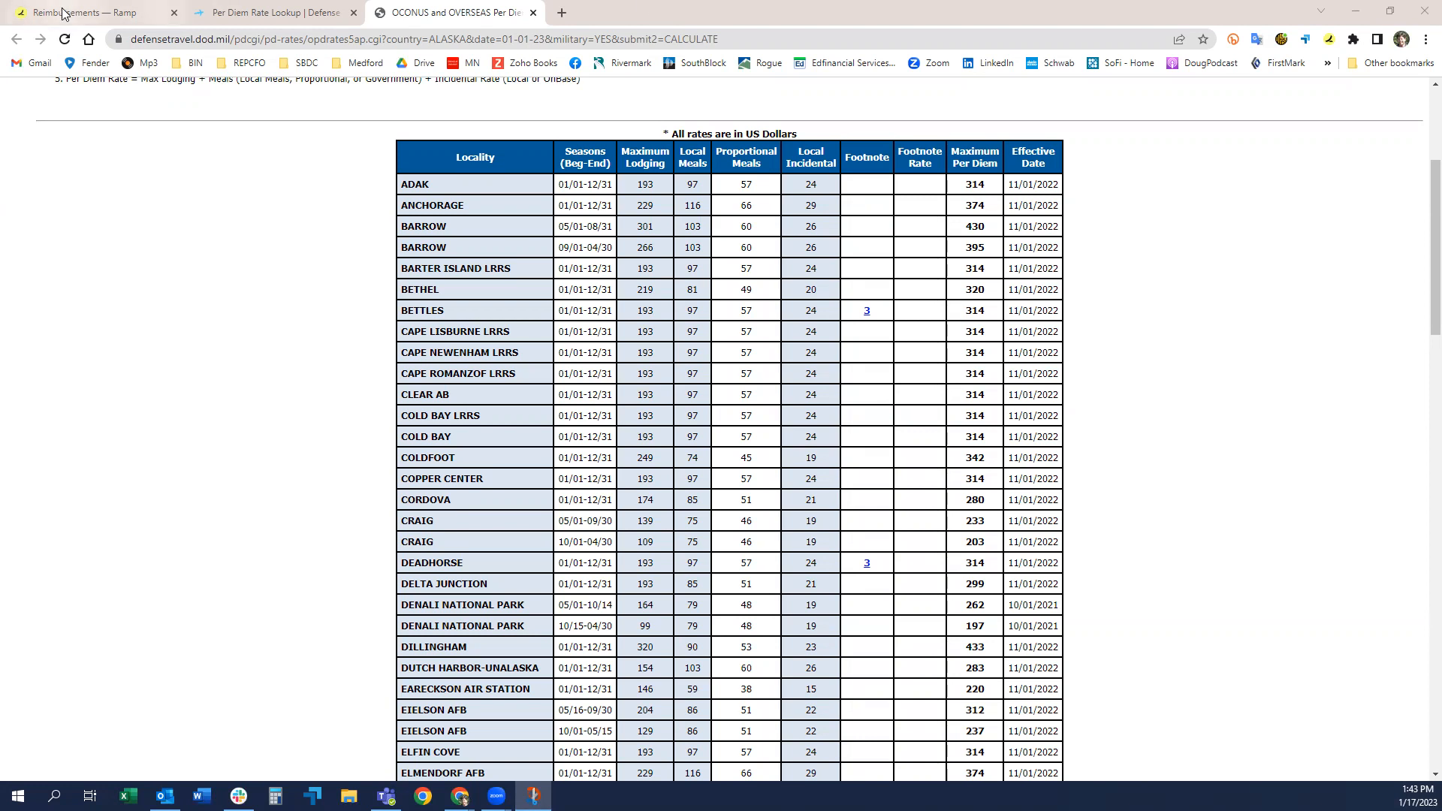
Step: Return to the Ramp reimbursement form, upload the rate screenshot from the Downloads folder as the receipt and preview it
click(96, 13)
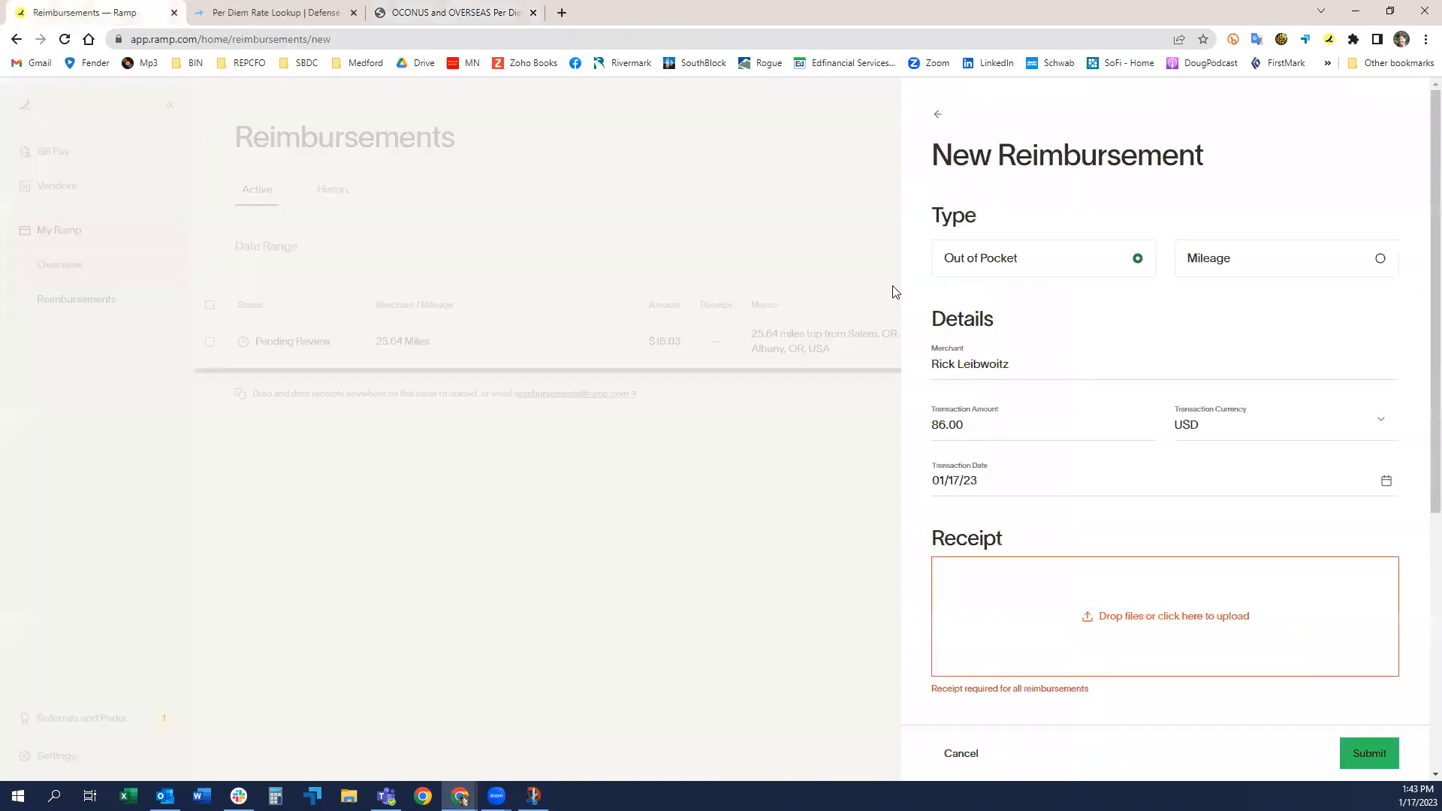
click(1136, 622)
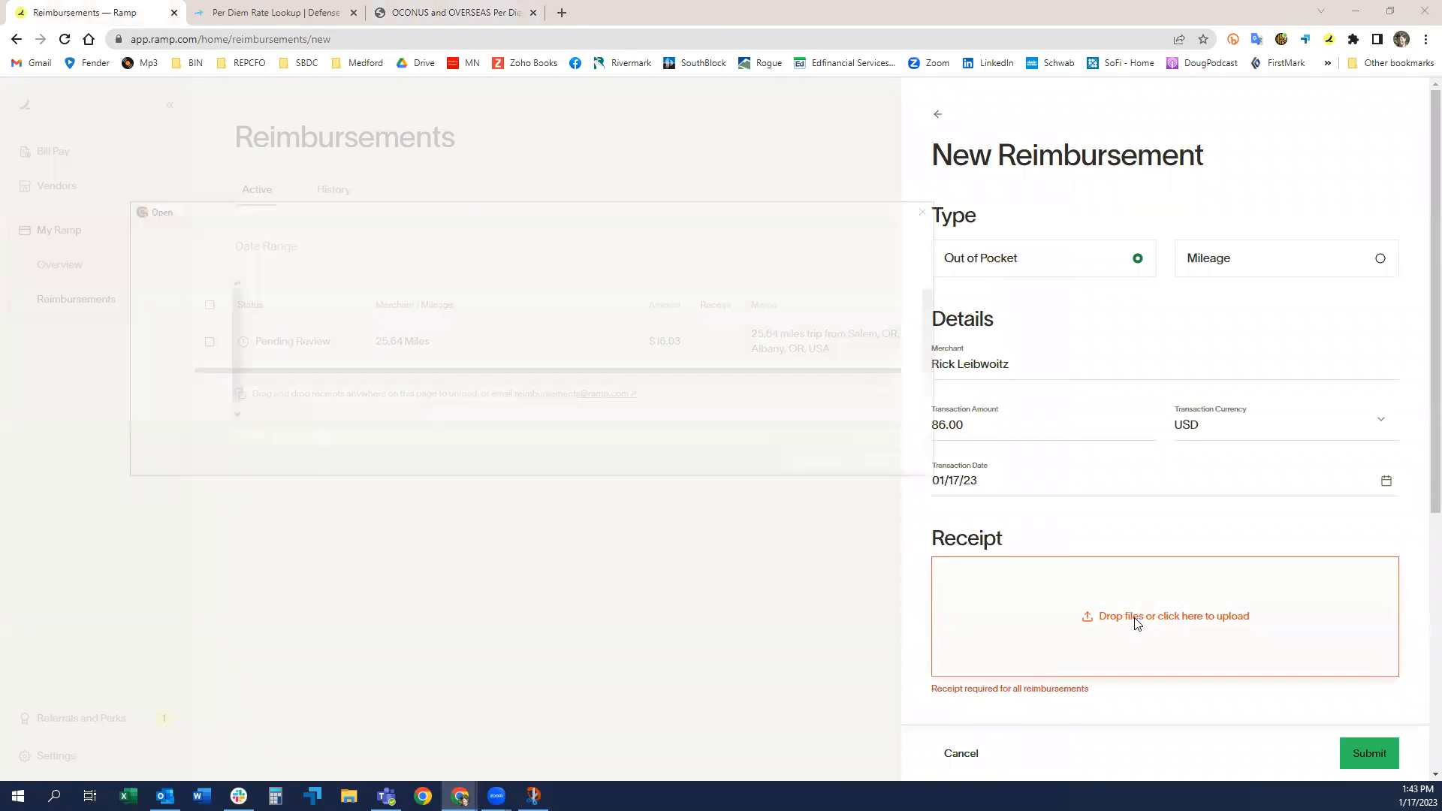
click(177, 361)
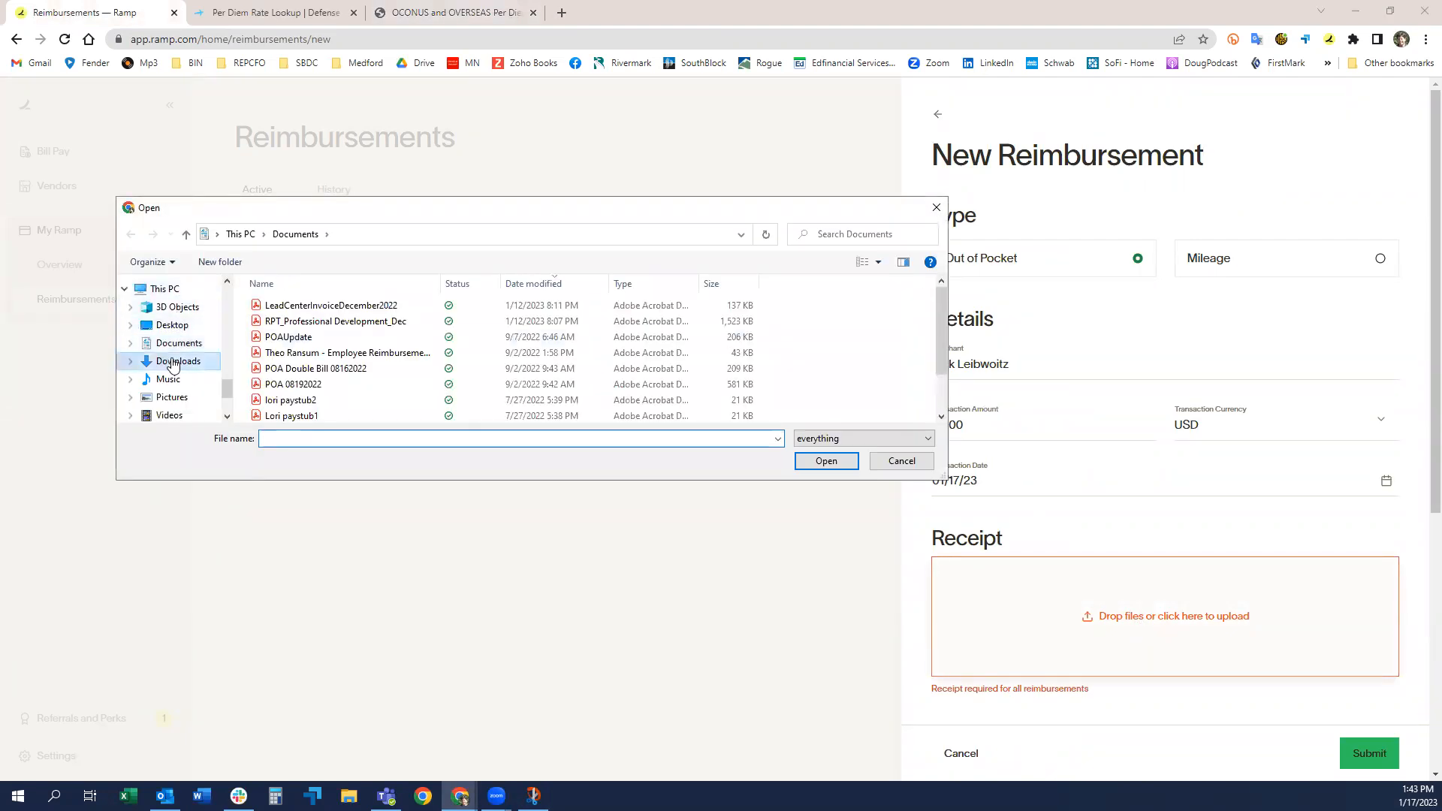
double_click(325, 326)
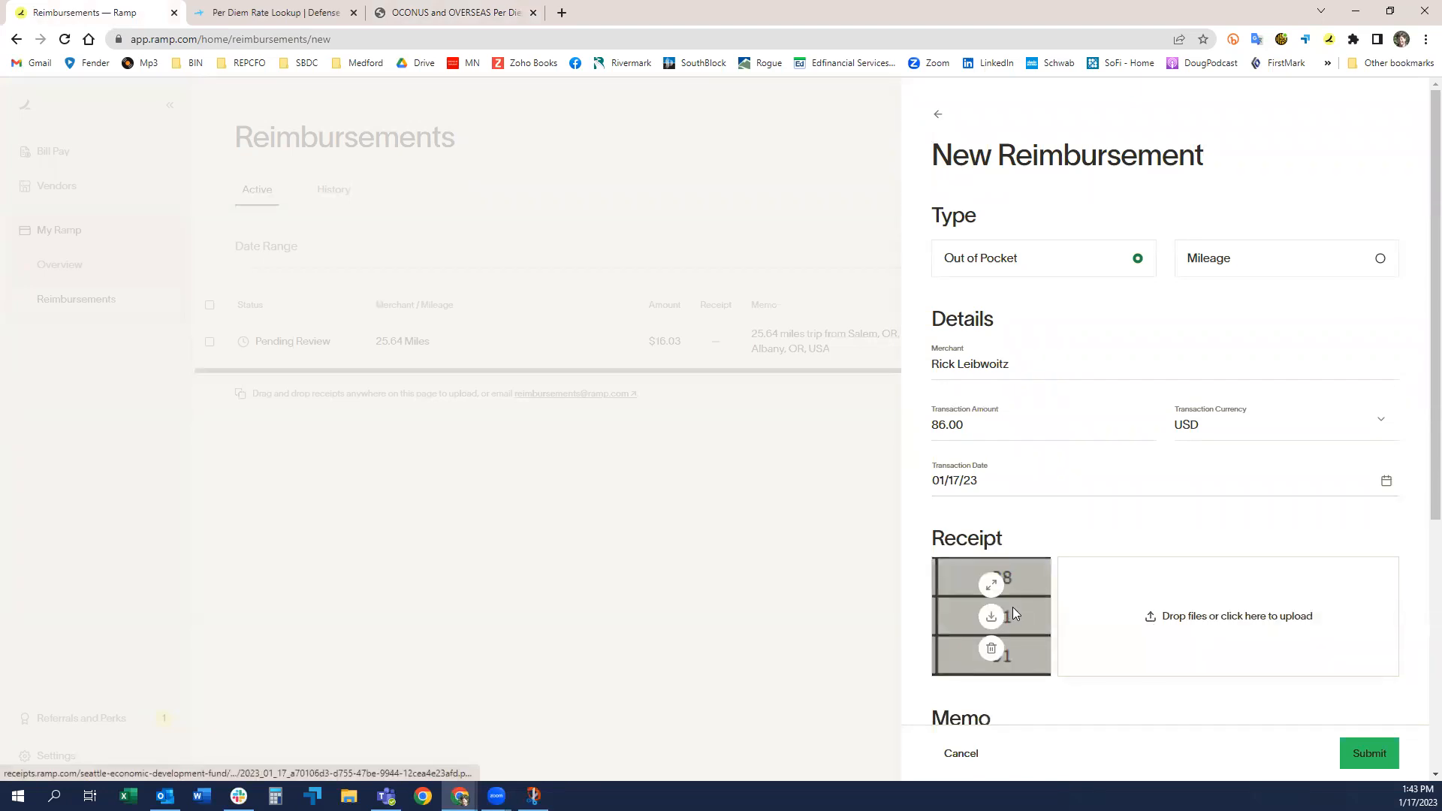
click(1013, 607)
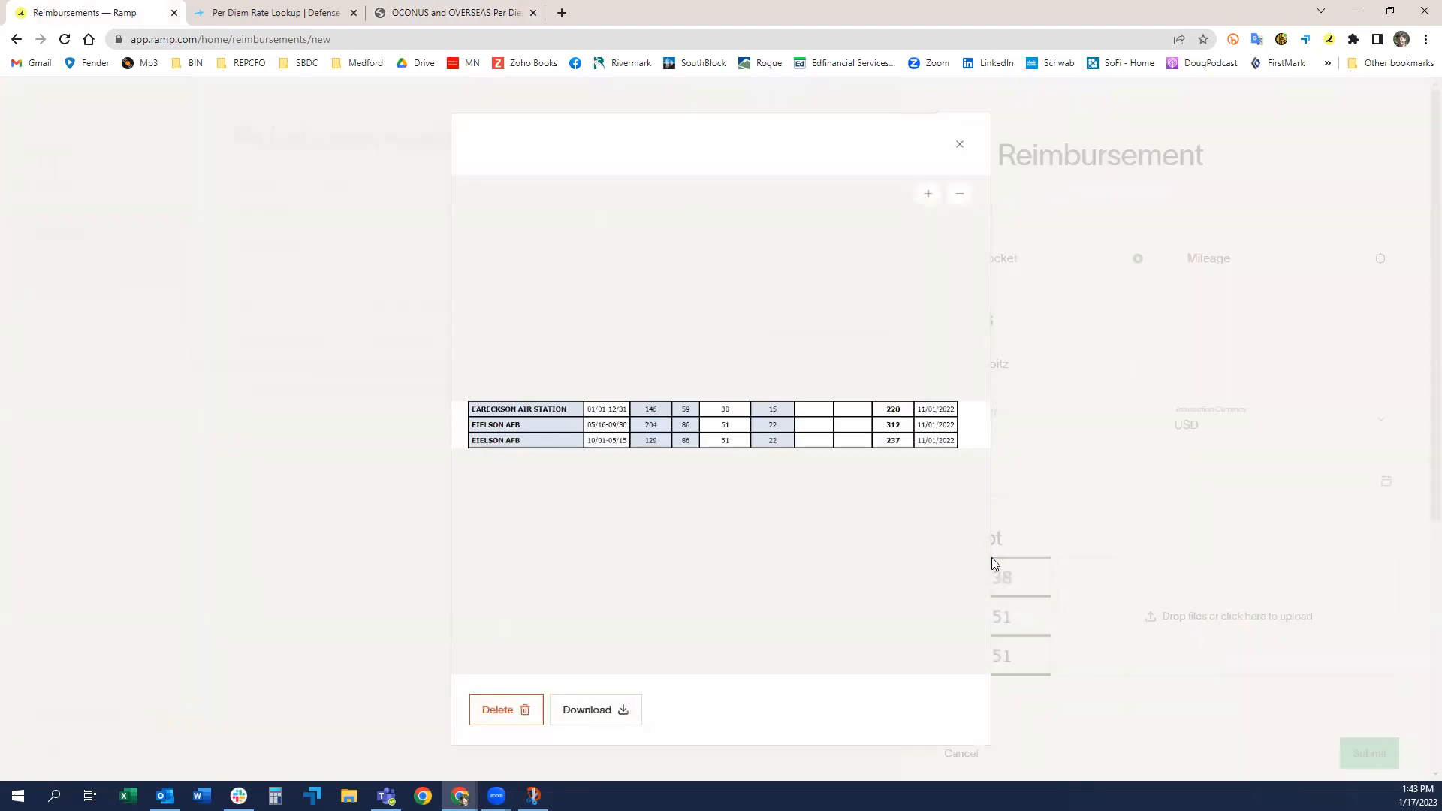
click(959, 145)
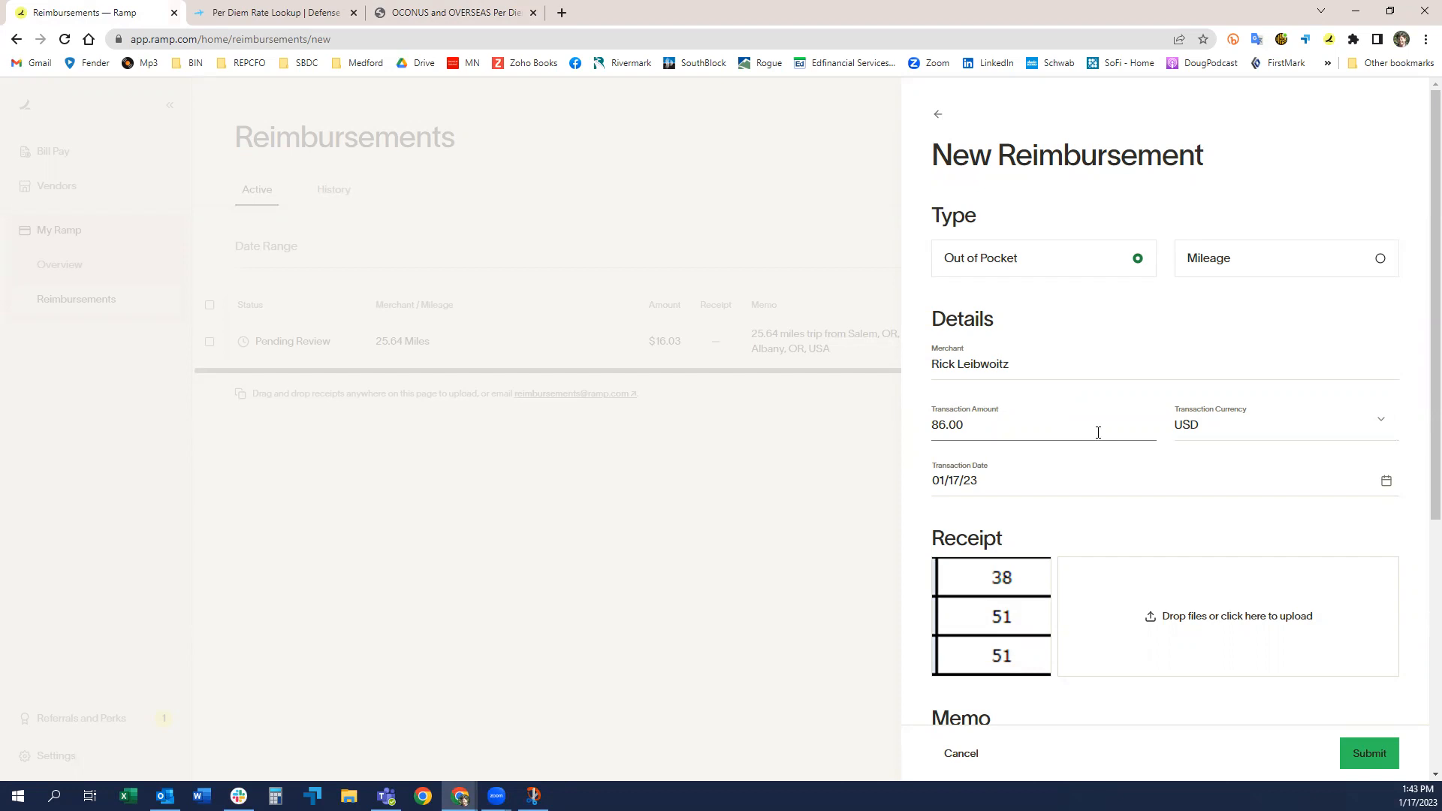
Step: Correct the spelling of the payee's surname in the reimbursement's merchant field
click(1019, 364)
key(BackSpace)
key(BackSpace)
key(BackSpace)
key(BackSpace)
key(BackSpace)
text(owitz)
click(1032, 424)
Step: Enter the memo "B2B Eilson AFB; Jan 15 - 17; RL; 3 days per diem" for the reimbursement
scroll(1109, 533, down, 4)
click(1022, 484)
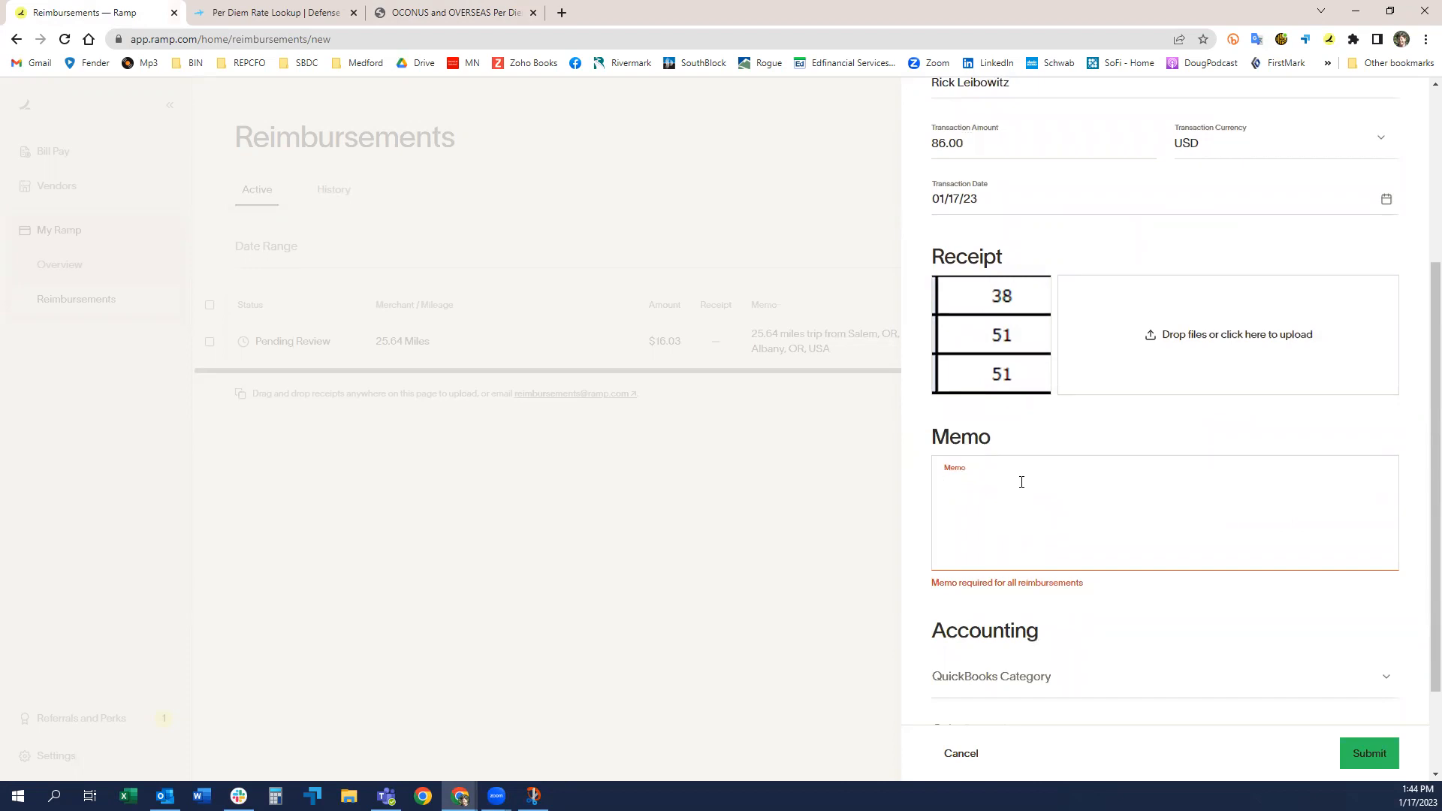
text(E)
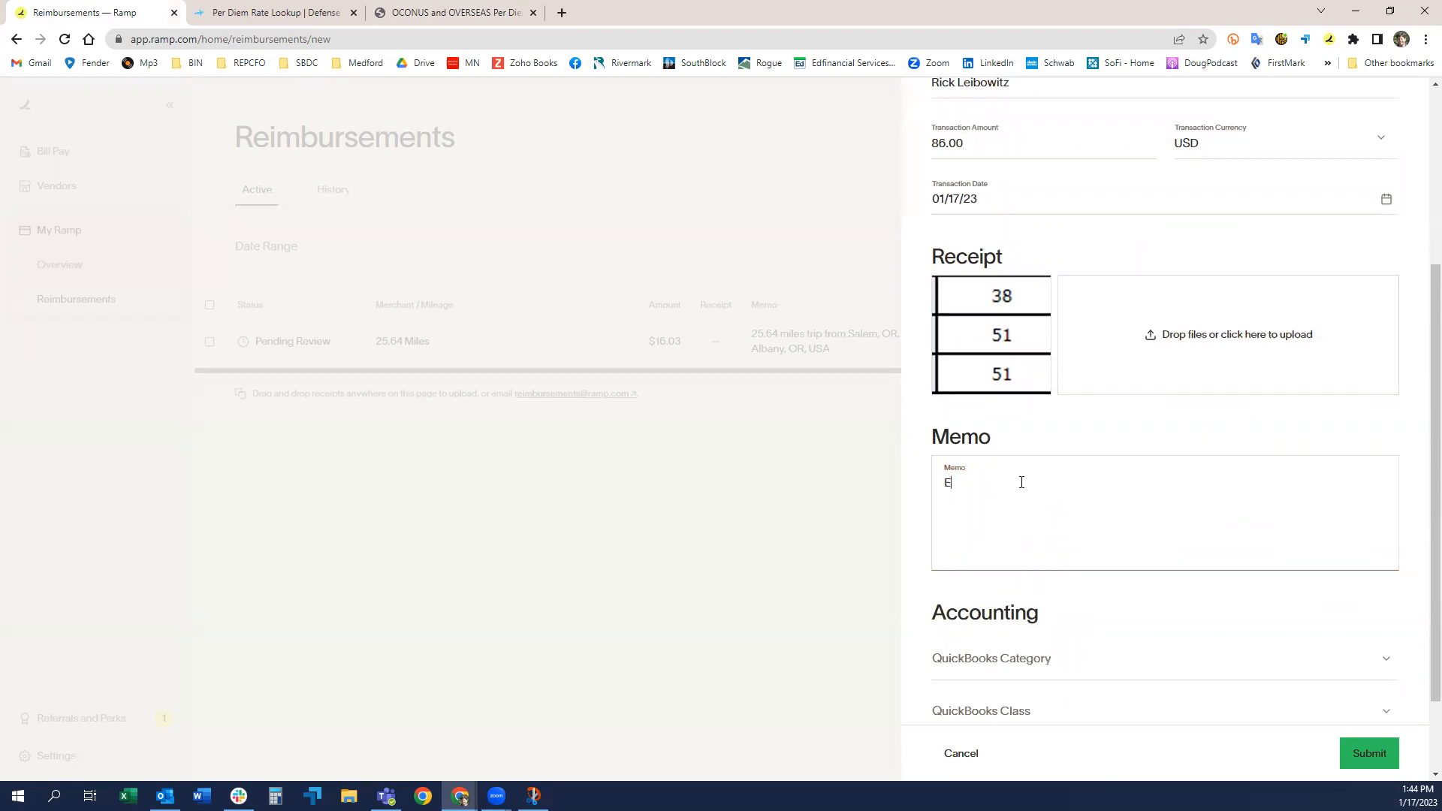
text(2B Eilson)
key(BackSpace)
key(BackSpace)
text(on AFB; Jan 15 - 17; RL; 3days)
key(BackSpace)
key(BackSpace)
key(BackSpace)
key(BackSpace)
text(days per diem)
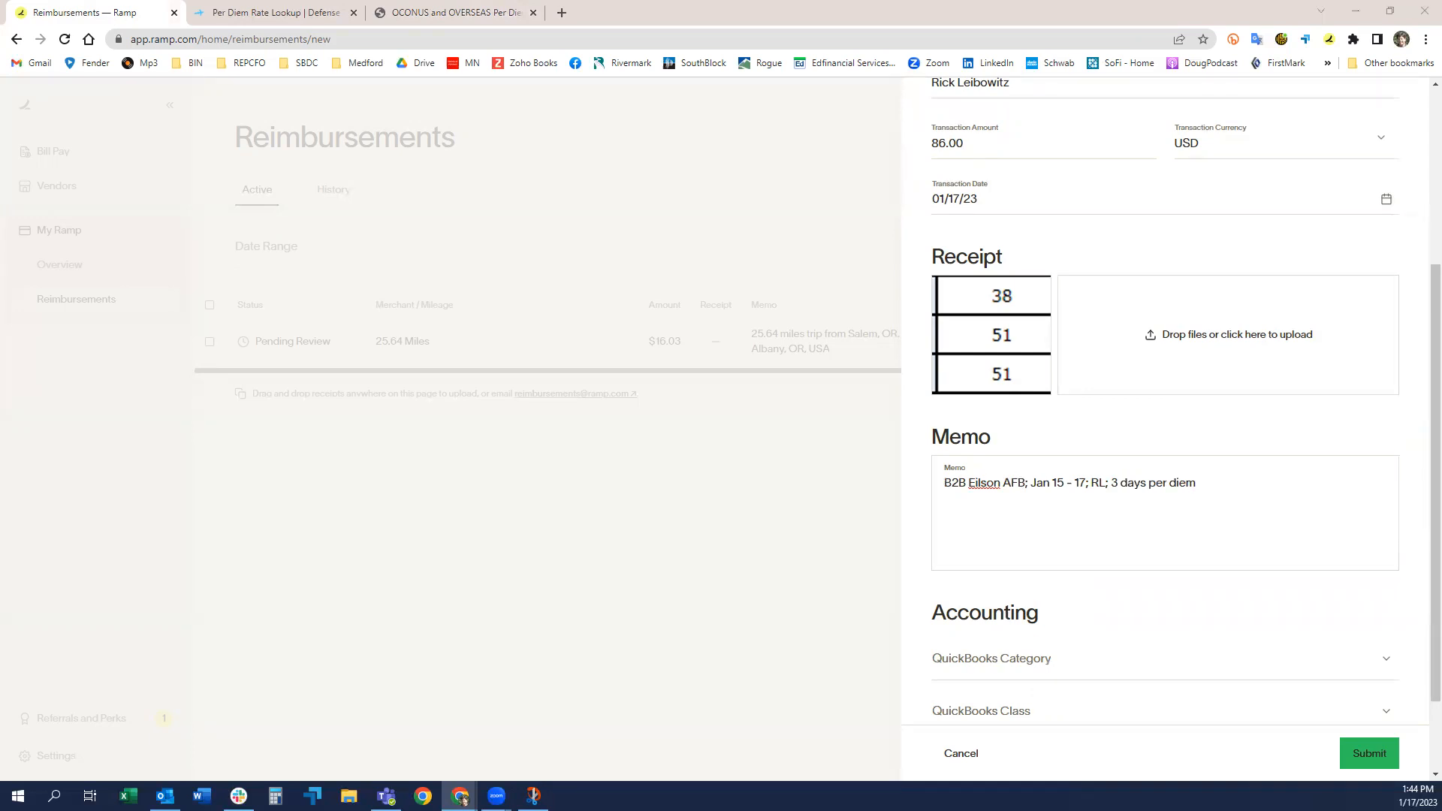
Step: Set the reimbursement's transaction amount to 258 to cover the three days of per diem
key(alt+Tab)
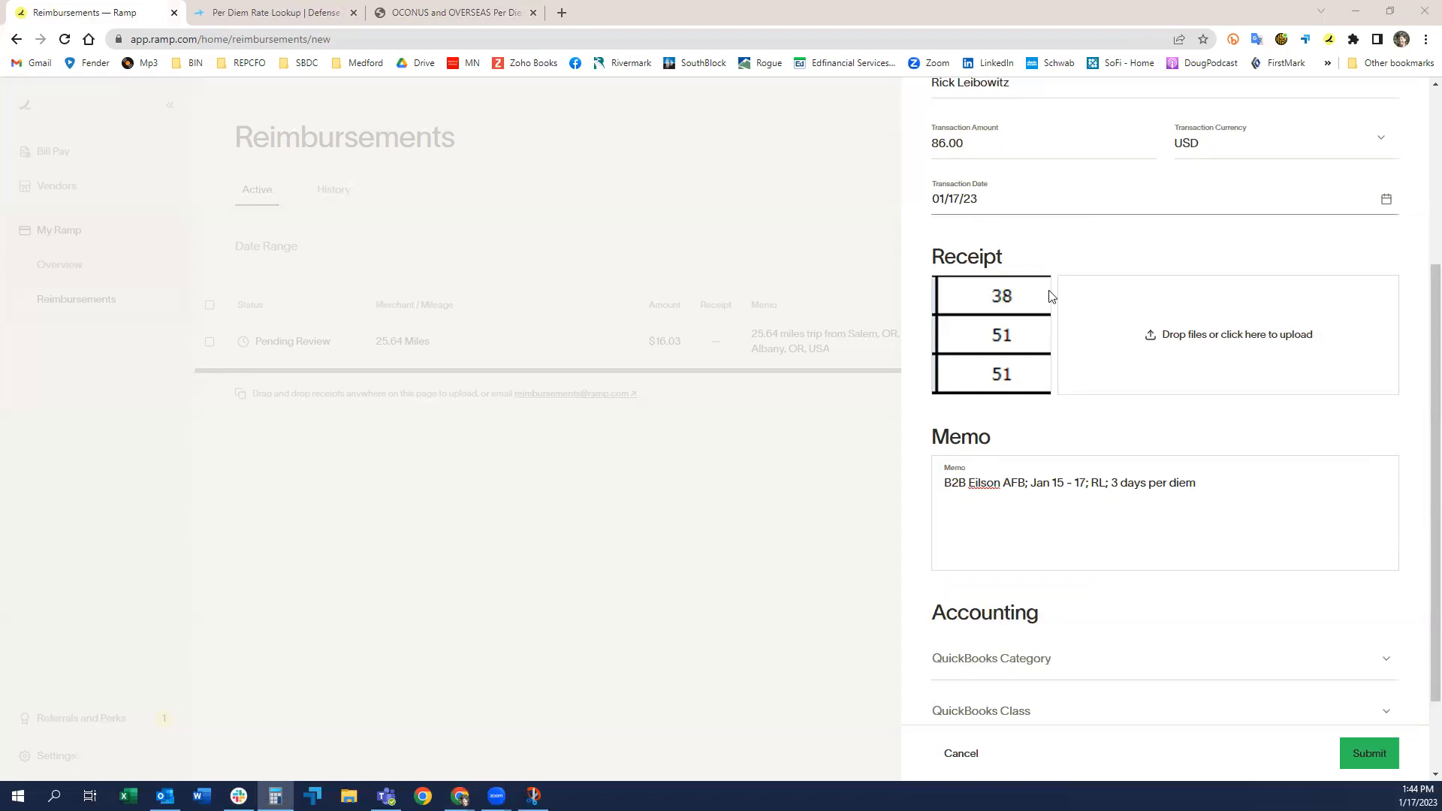
scroll(1029, 271, up, 3)
double_click(975, 341)
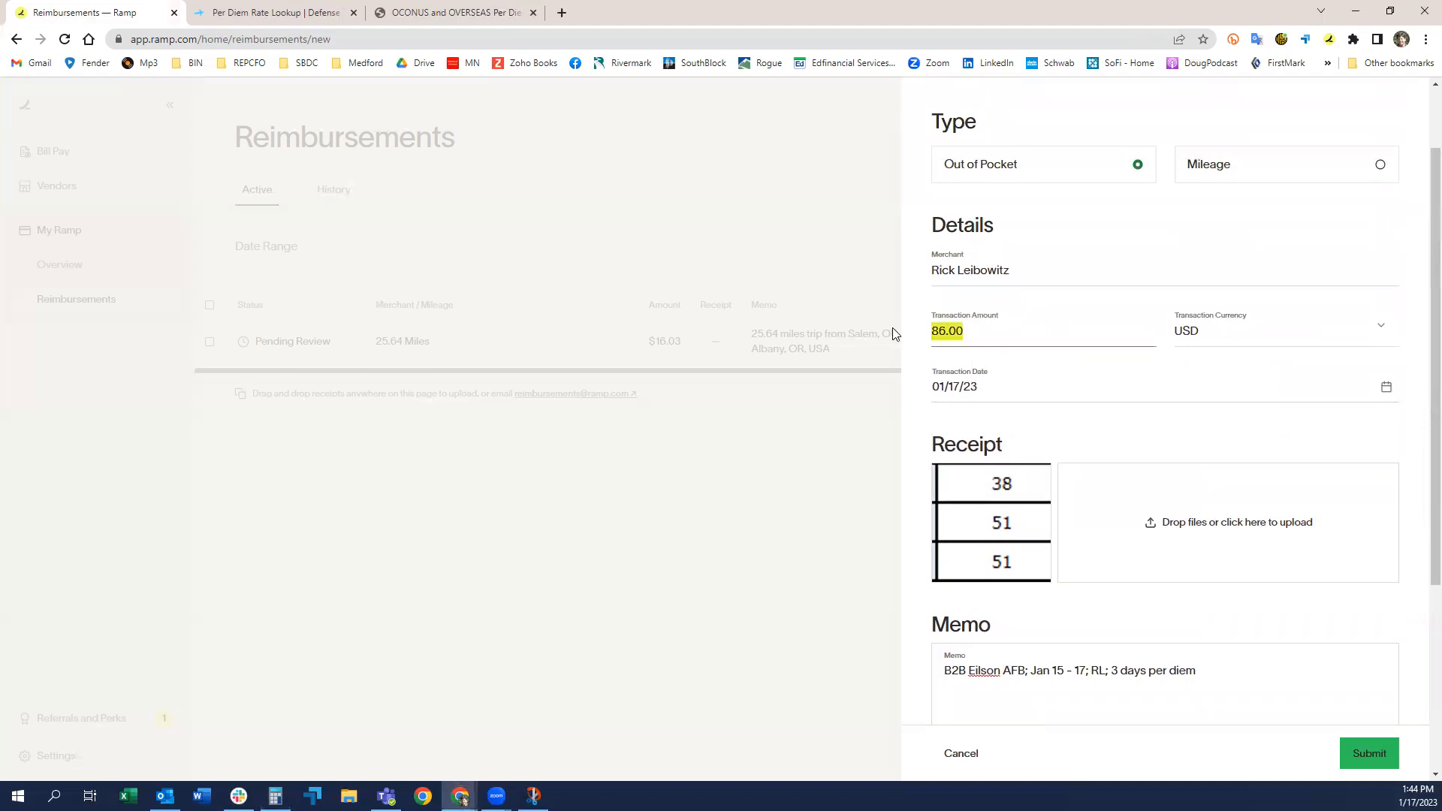
text(258)
click(1214, 420)
Step: Assign the QuickBooks category 6204 - Meals to the reimbursement
scroll(1289, 594, down, 2)
scroll(1281, 574, down, 3)
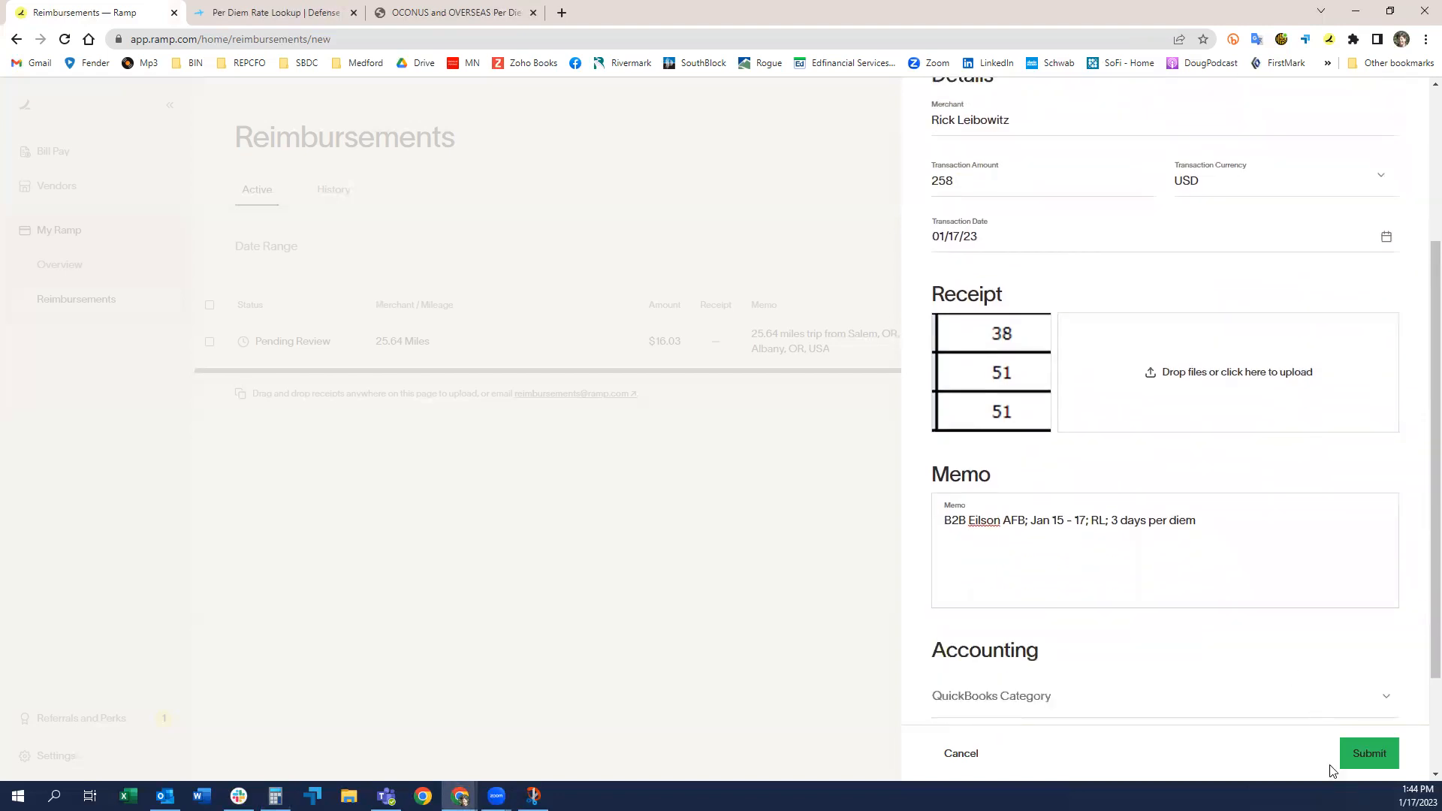
click(1146, 562)
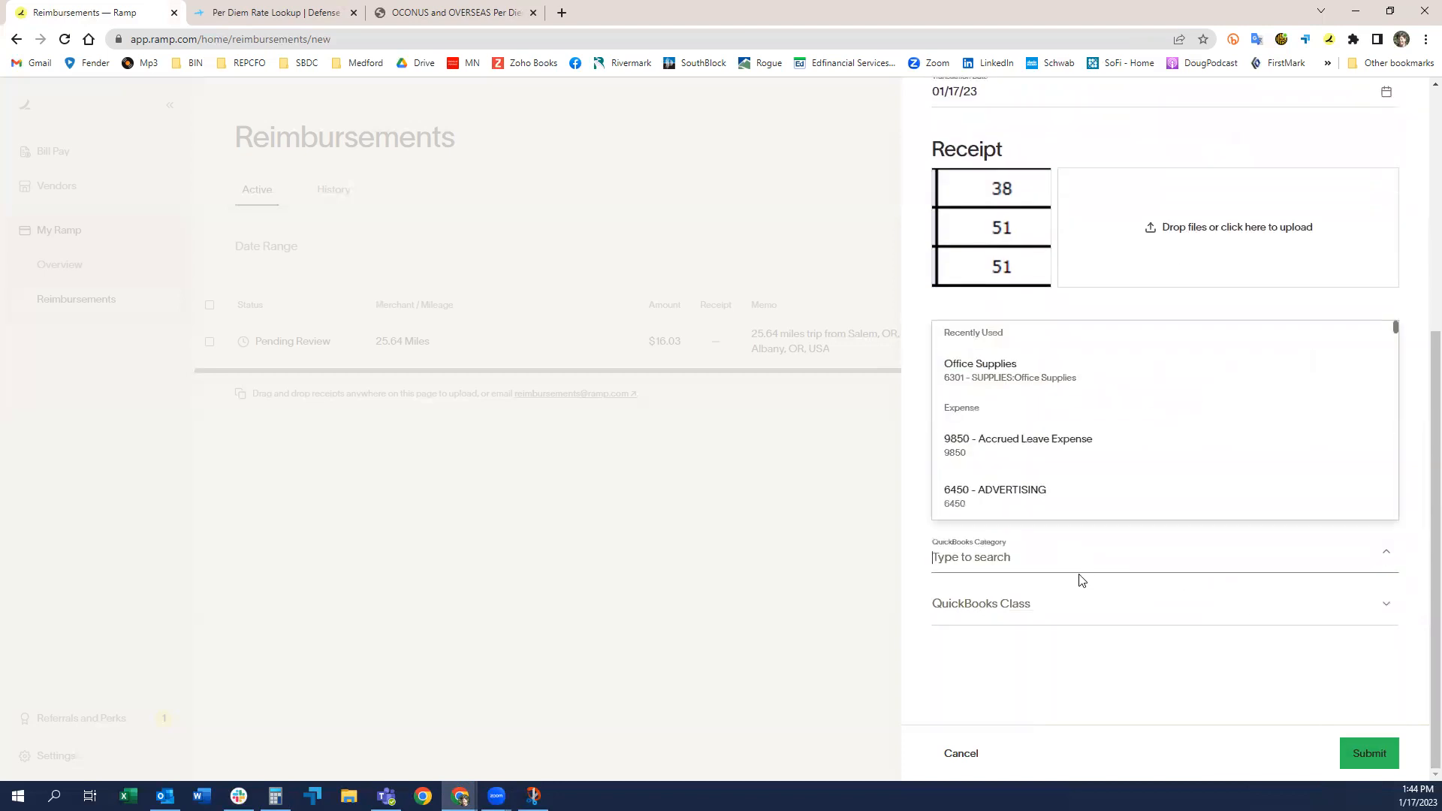
text(per)
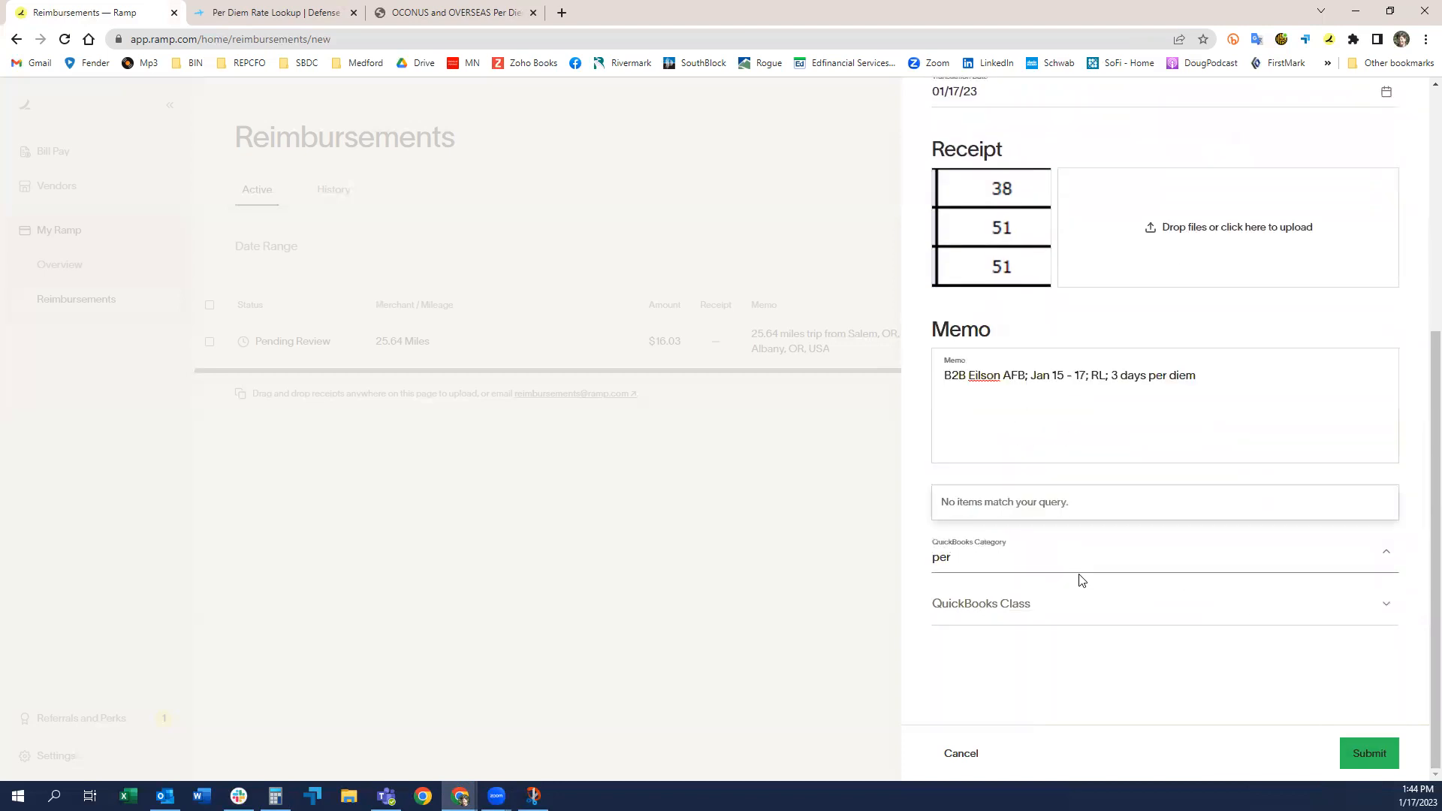
key(BackSpace)
key(BackSpace)
key(BackSpace)
text(Mea)
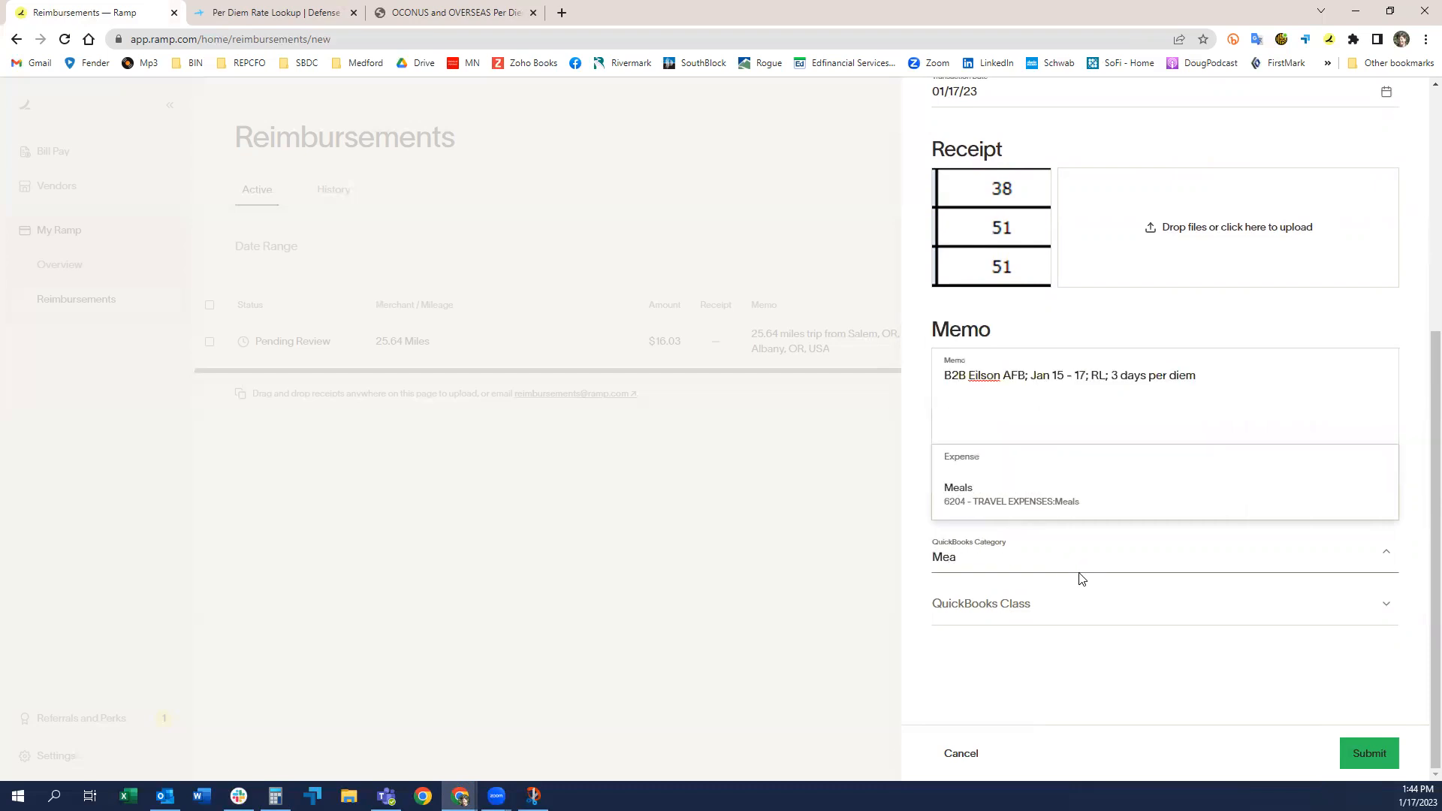
click(982, 502)
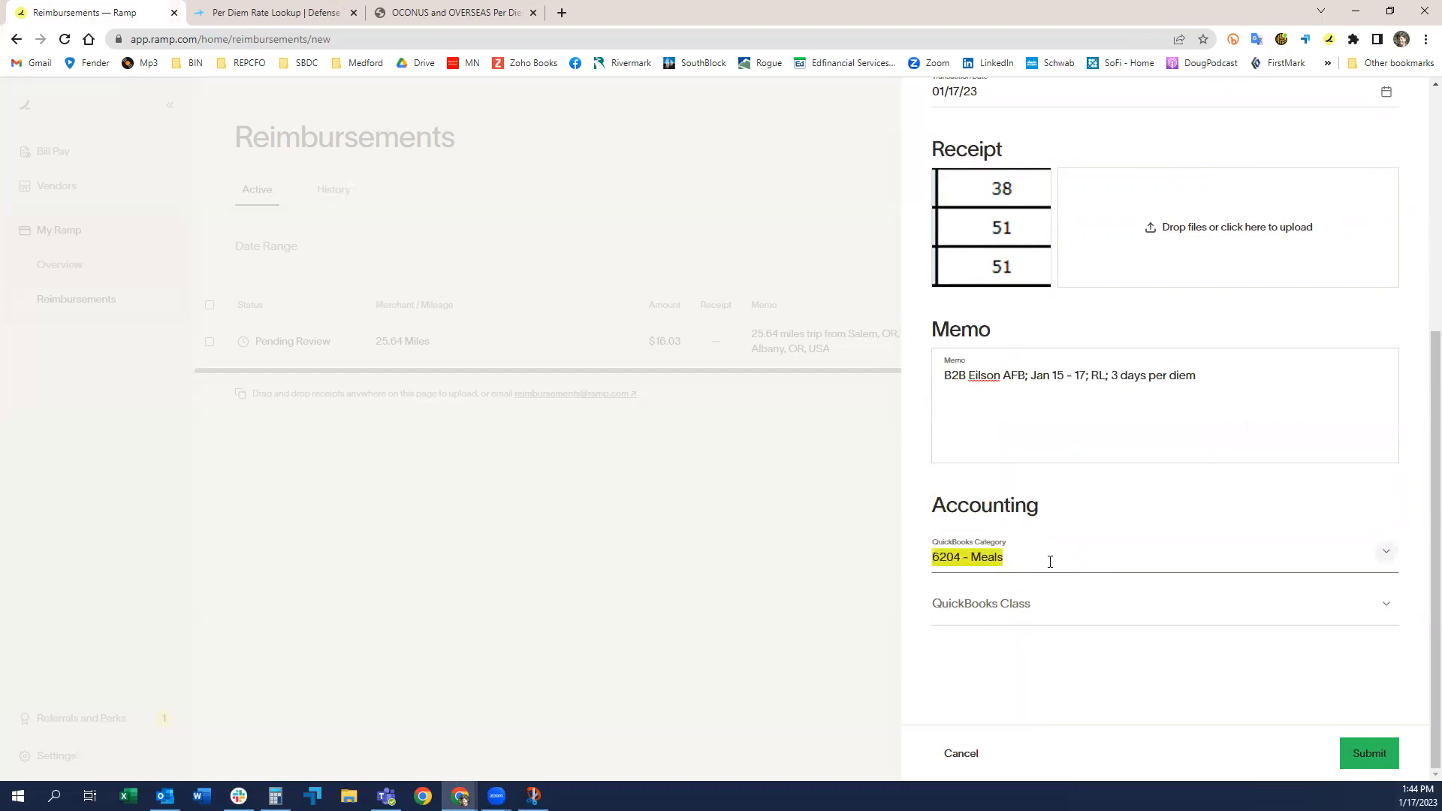
Step: Assign the QuickBooks class 11a-VBOC B to B and submit the reimbursement
click(1051, 616)
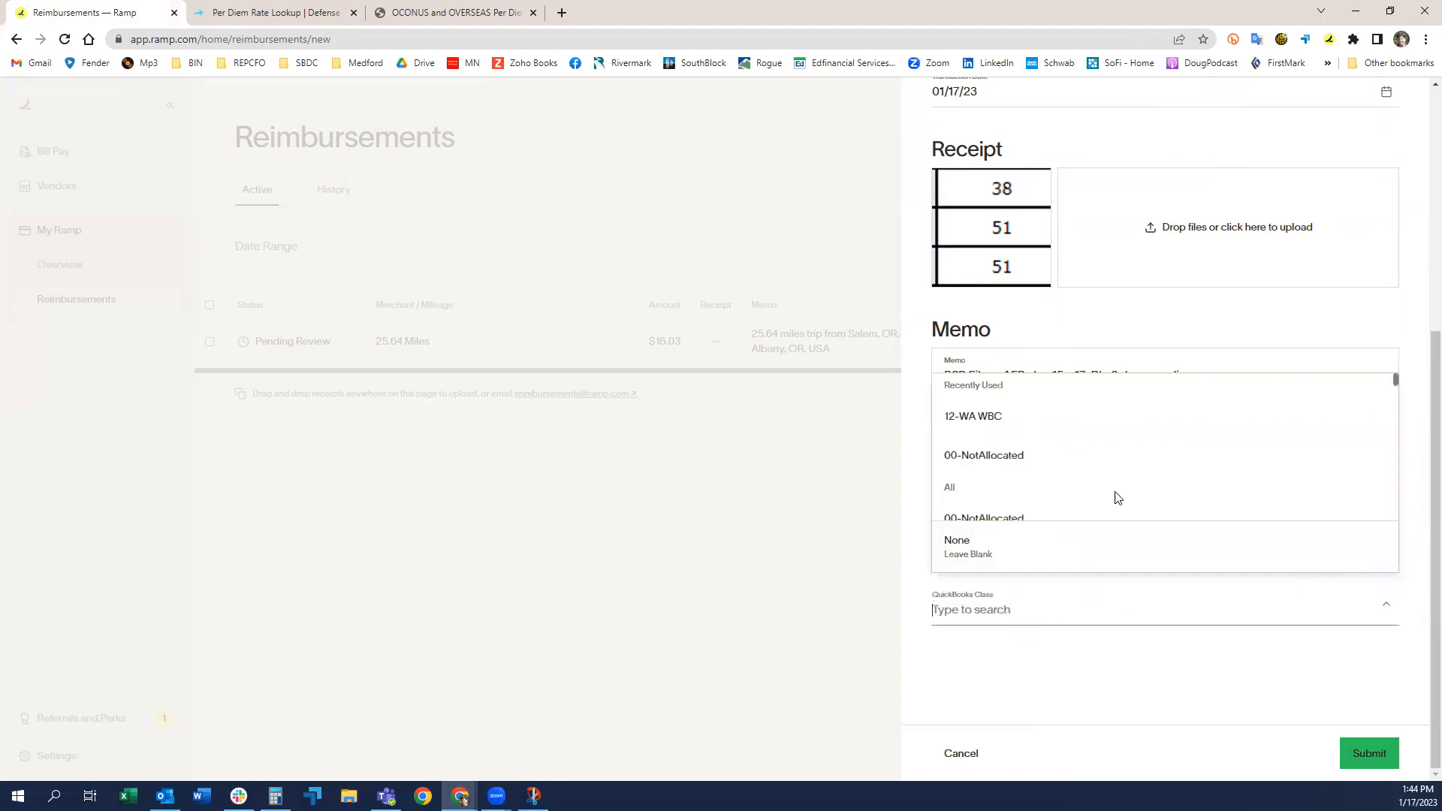
scroll(1006, 447, down, 5)
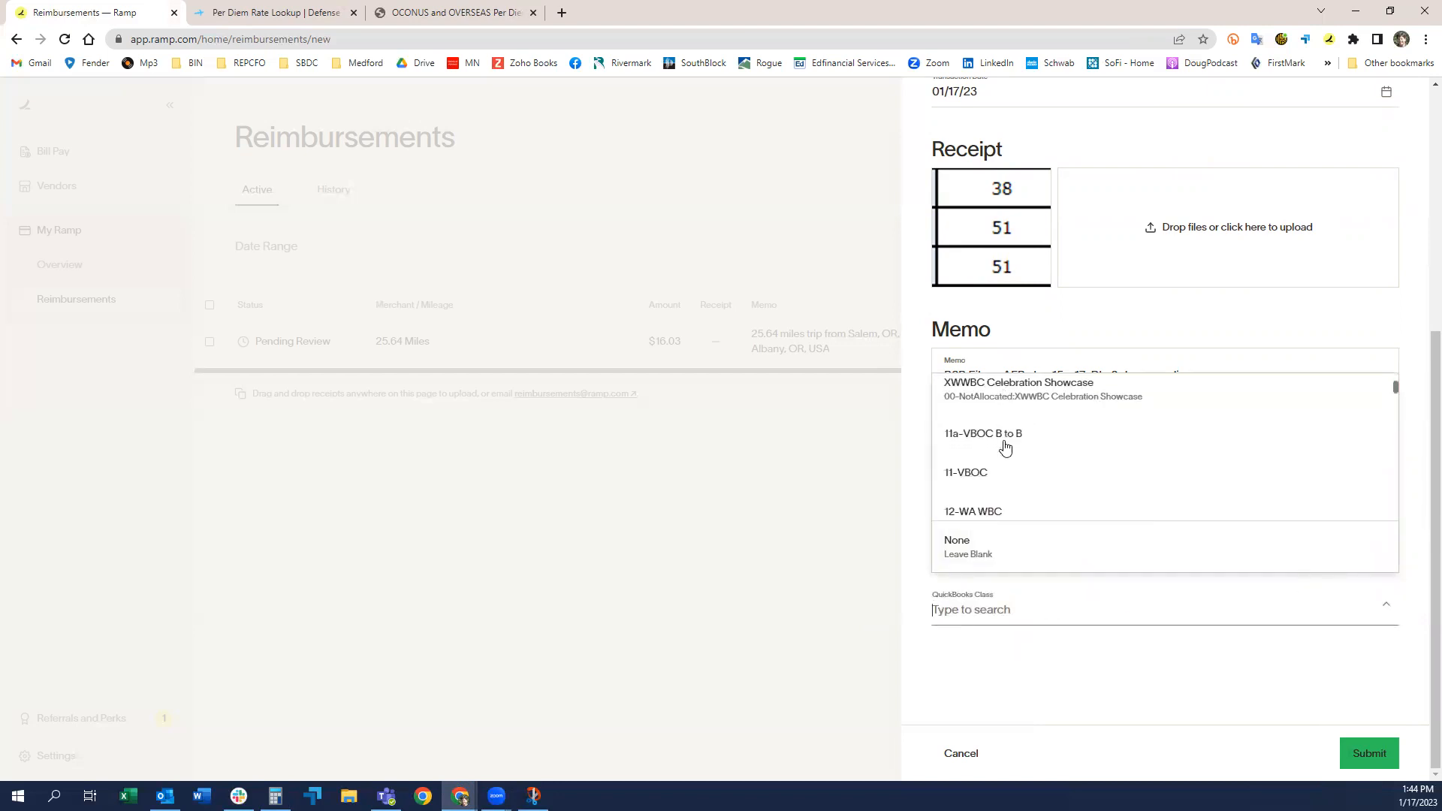
click(992, 422)
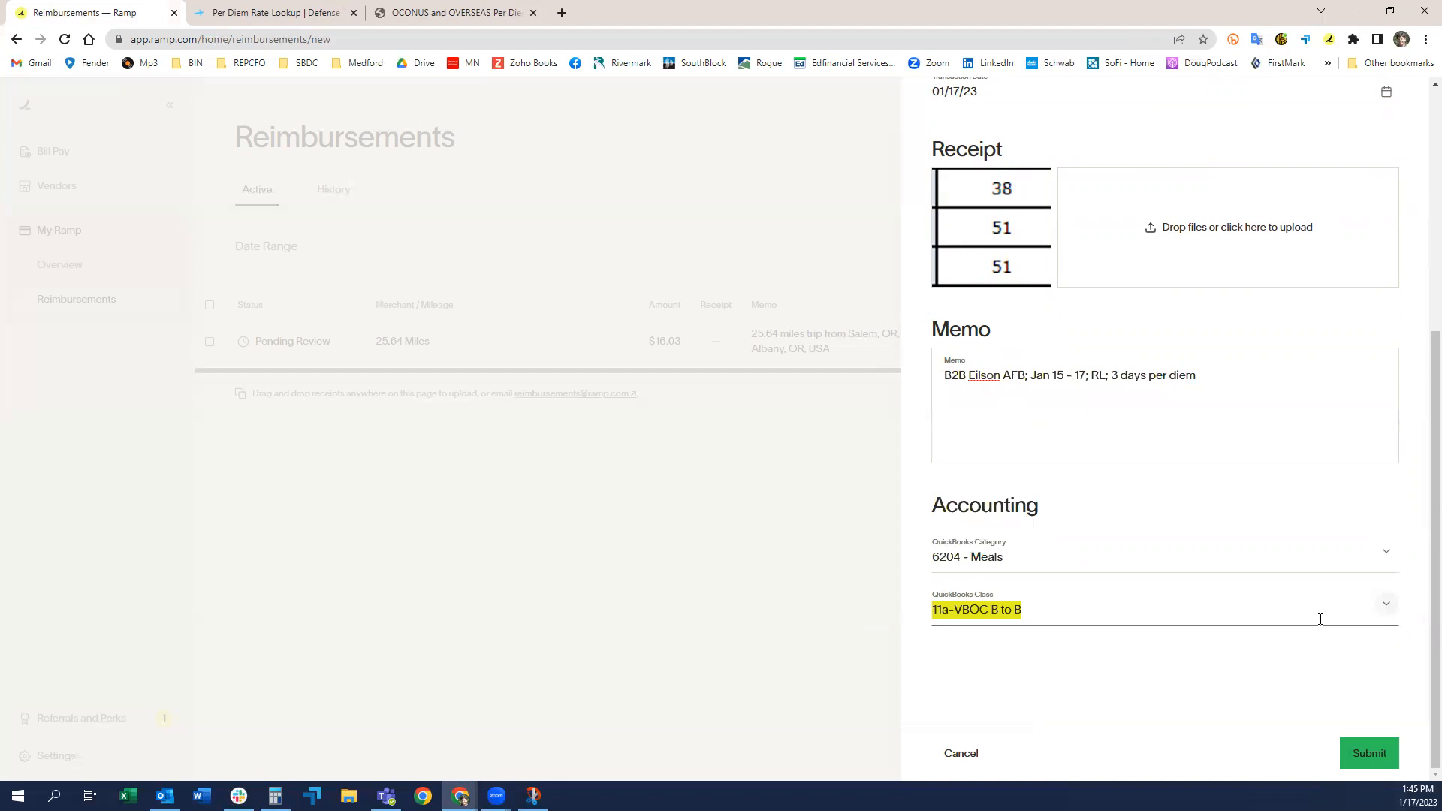
click(1018, 660)
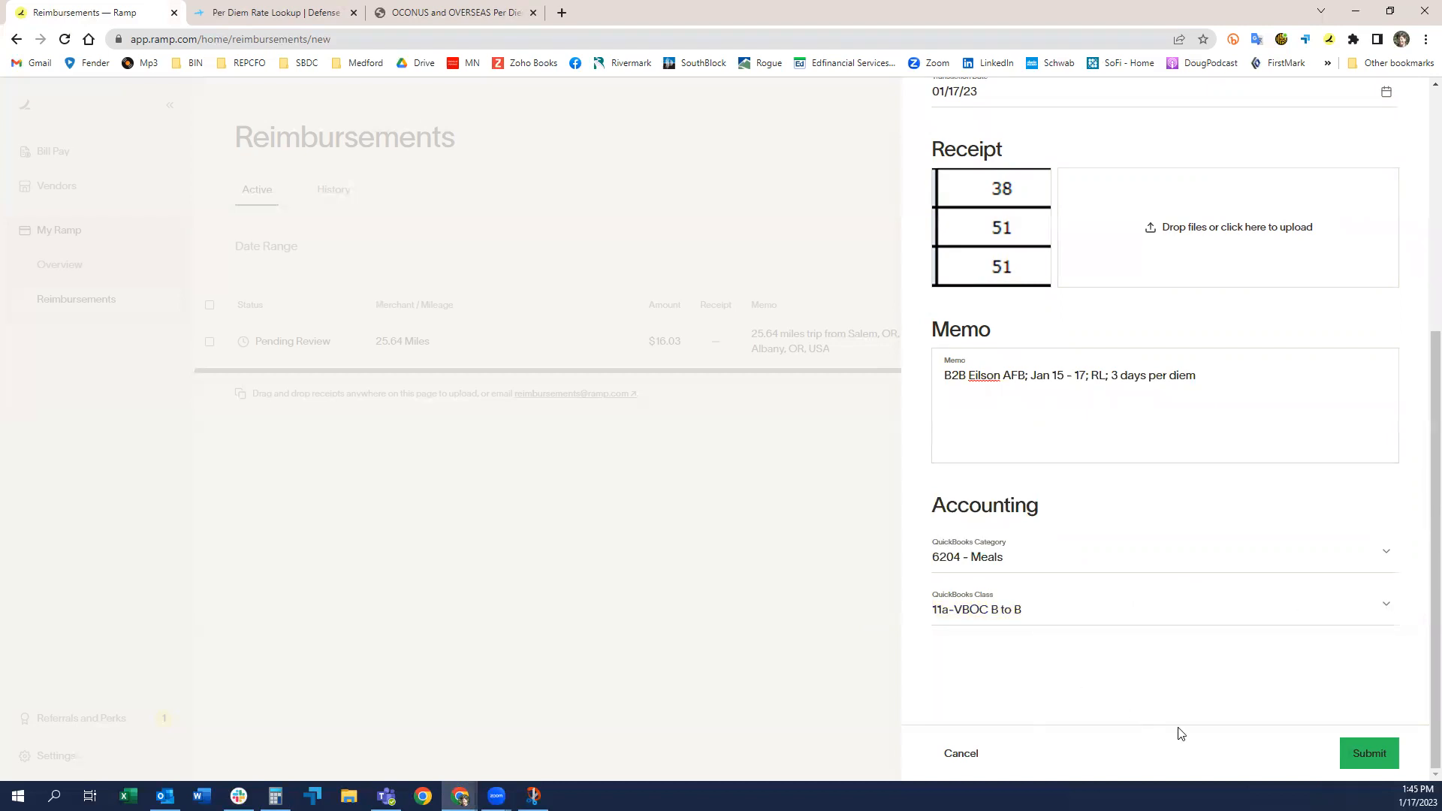
click(1362, 749)
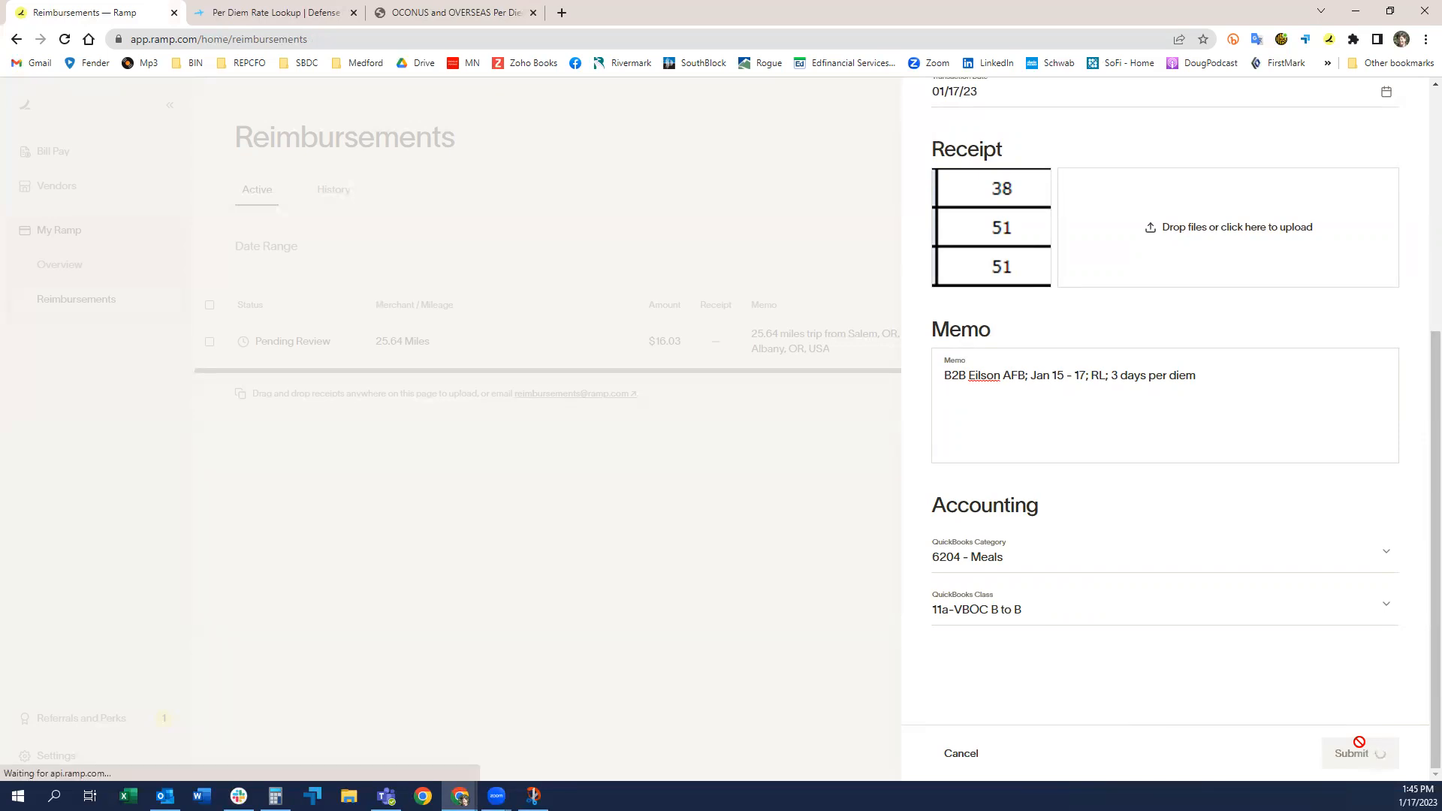